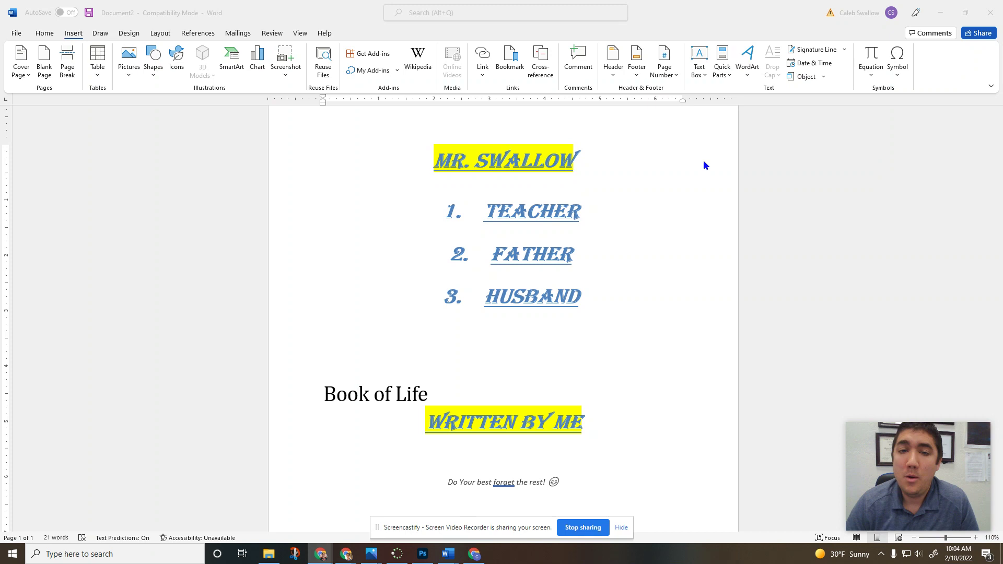
Insert the Integral cover page with the road photo at the front of the document.
click(490, 352)
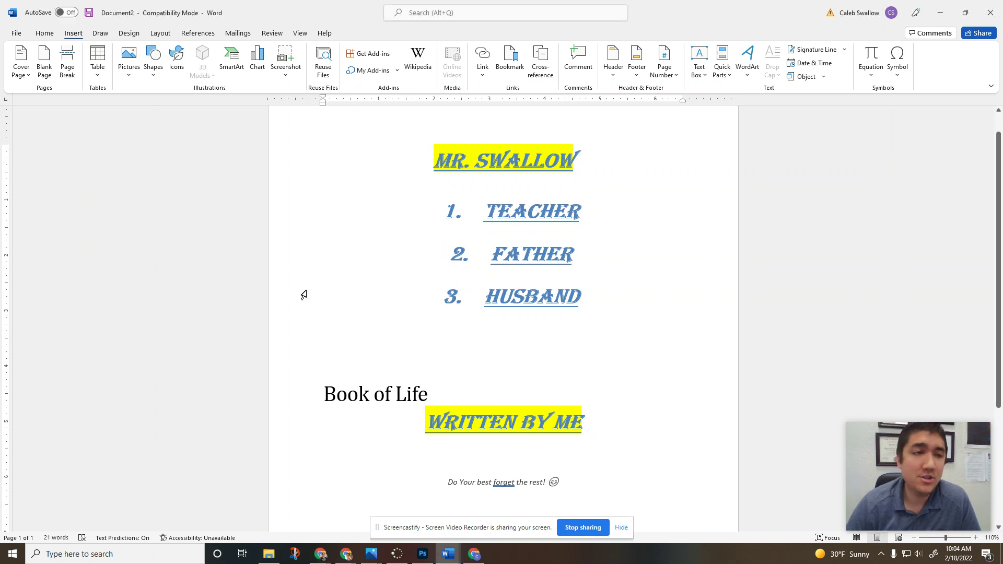
click(22, 76)
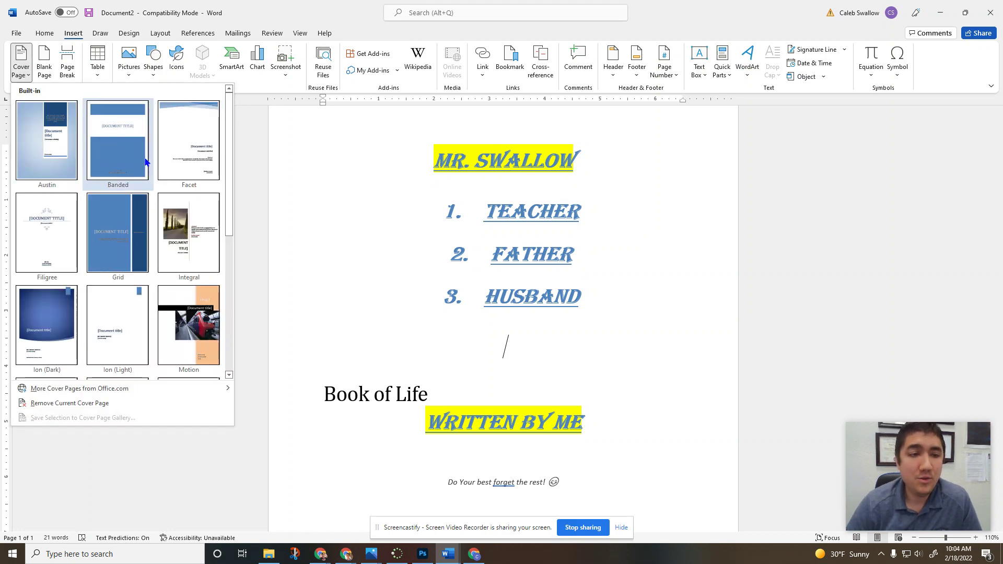
click(177, 254)
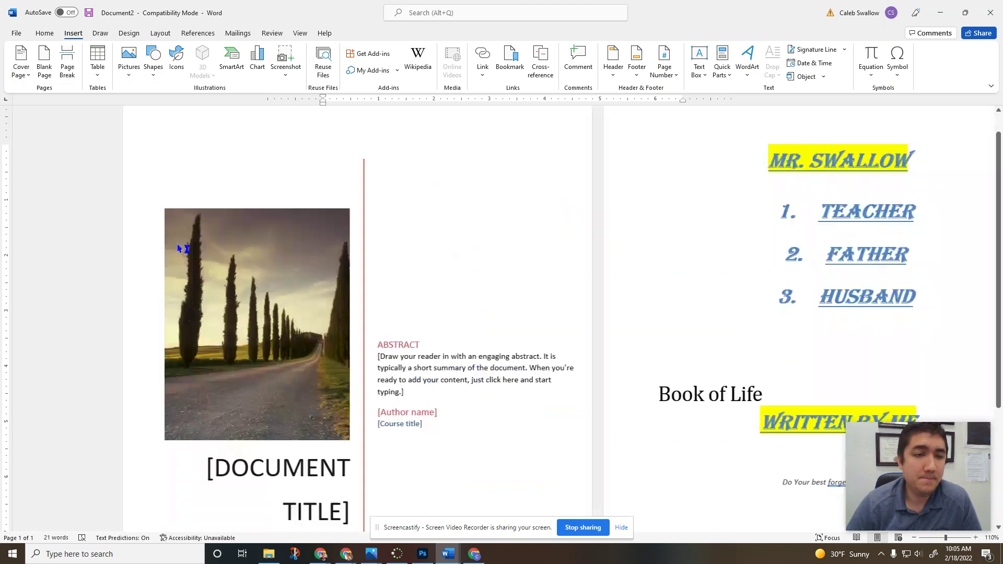
scroll(246, 352, down, 3)
scroll(350, 332, up, 2)
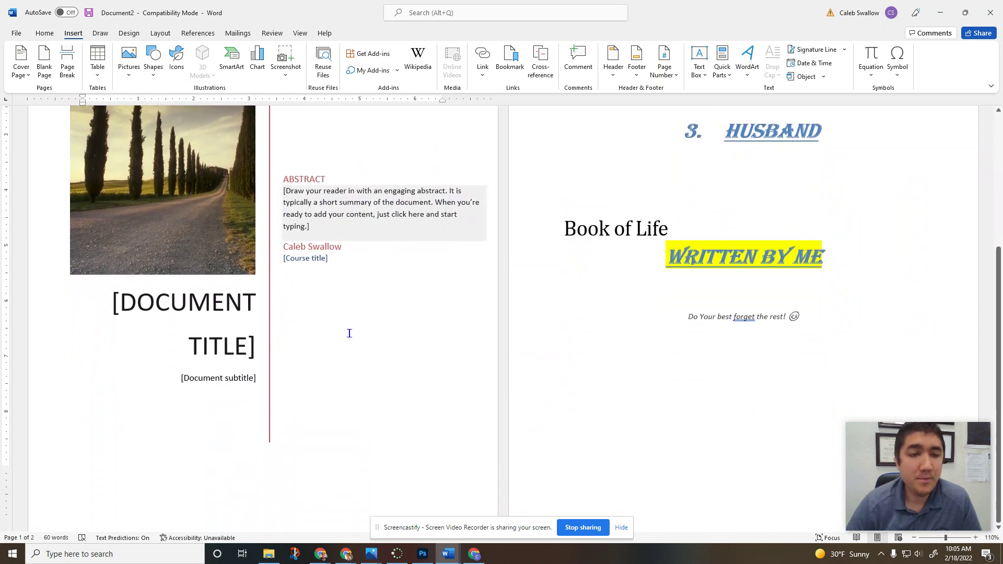
scroll(128, 349, up, 1)
Title the cover page 'BOOK OF LIFE'.
click(138, 440)
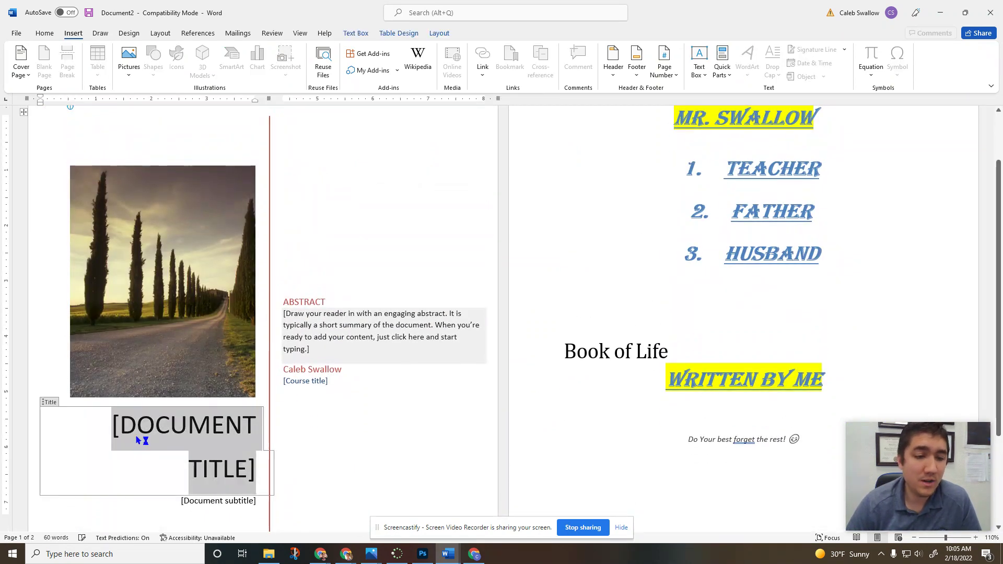
text(BOOK OF LIFE)
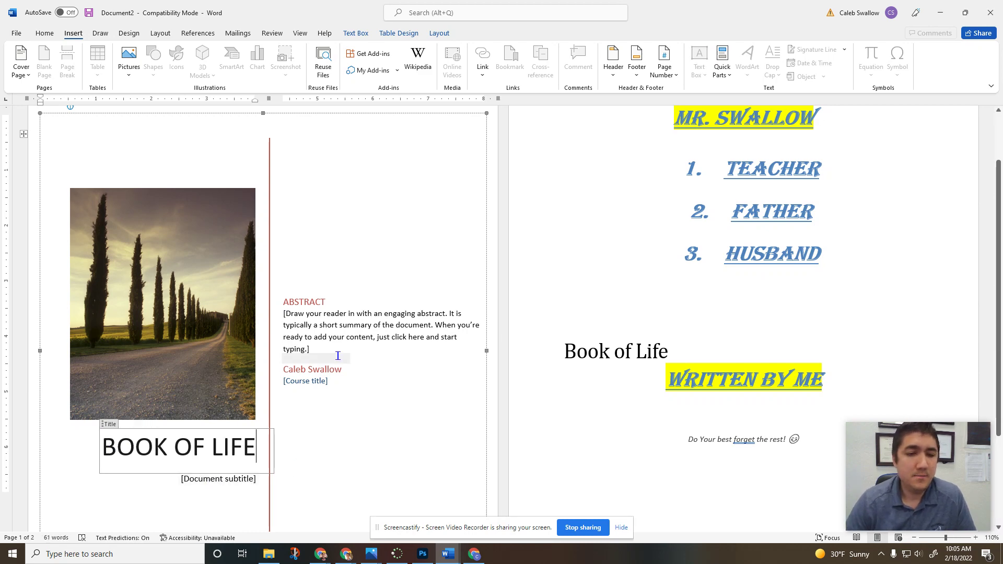
scroll(354, 382, down, 1)
scroll(353, 383, down, 3)
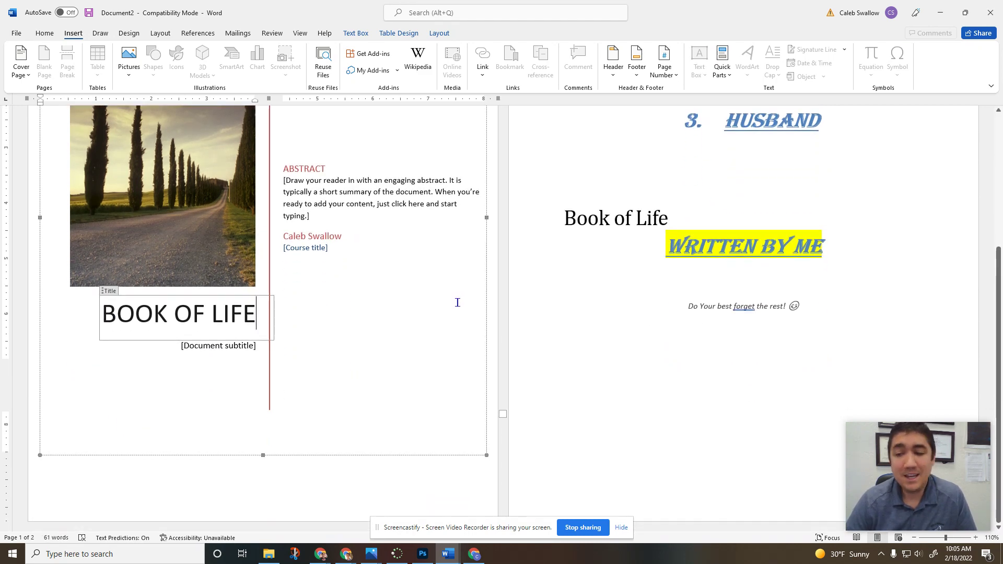
click(444, 289)
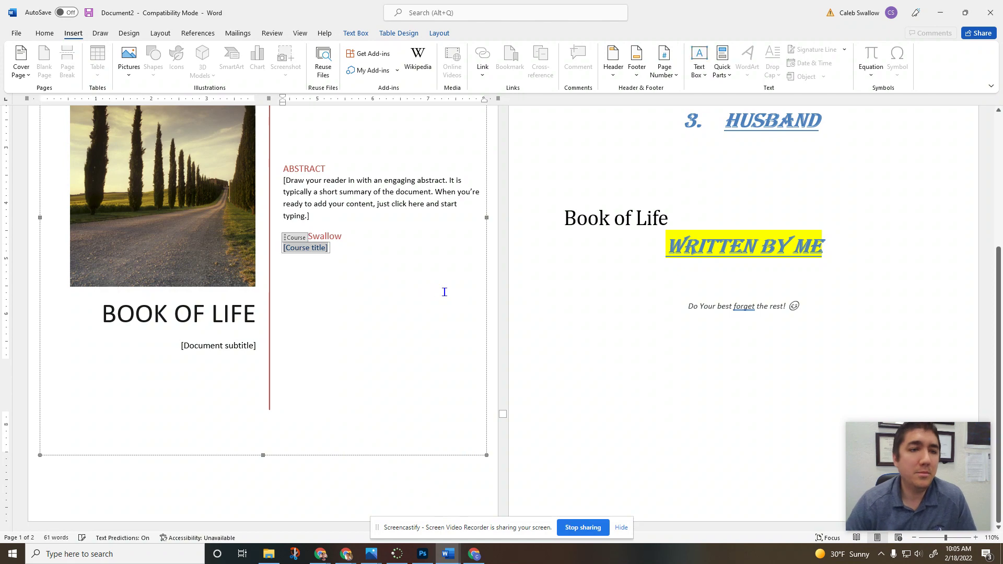
scroll(443, 289, up, 4)
Push MR. SWALLOW onto a later page with blank lines and a page break.
scroll(742, 314, up, 2)
click(675, 117)
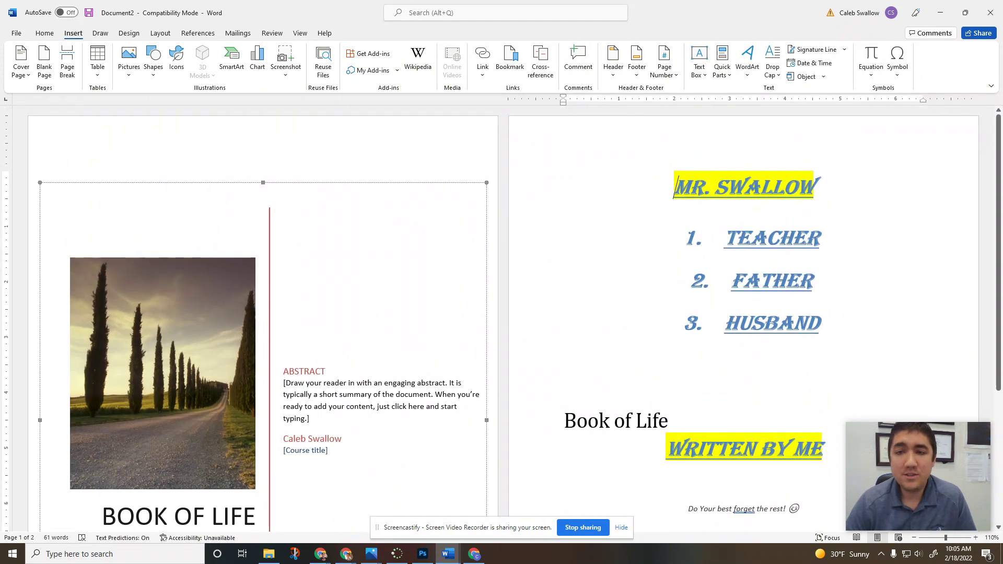
key(Return)
key(Return)
key(Return)
key(Return)
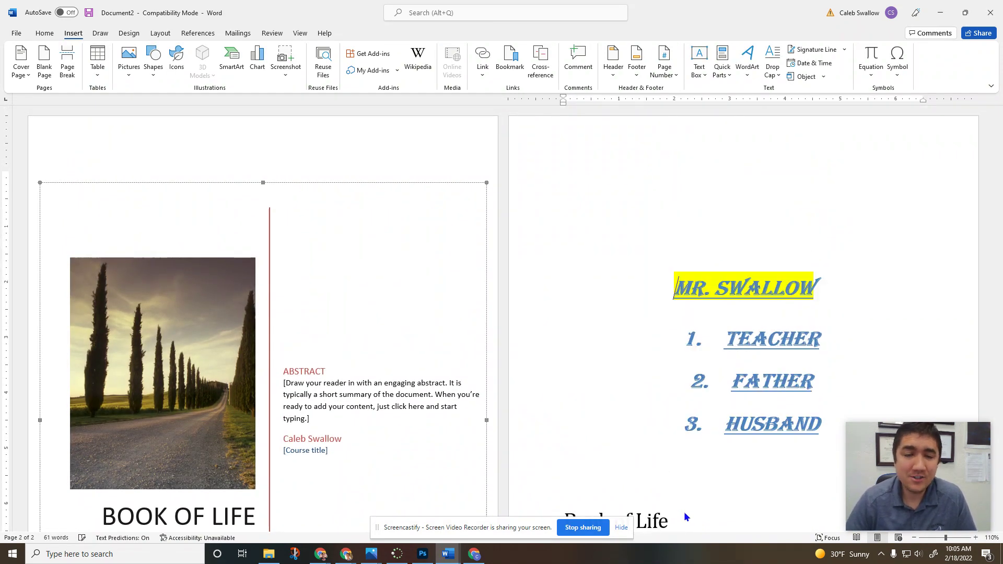
click(45, 60)
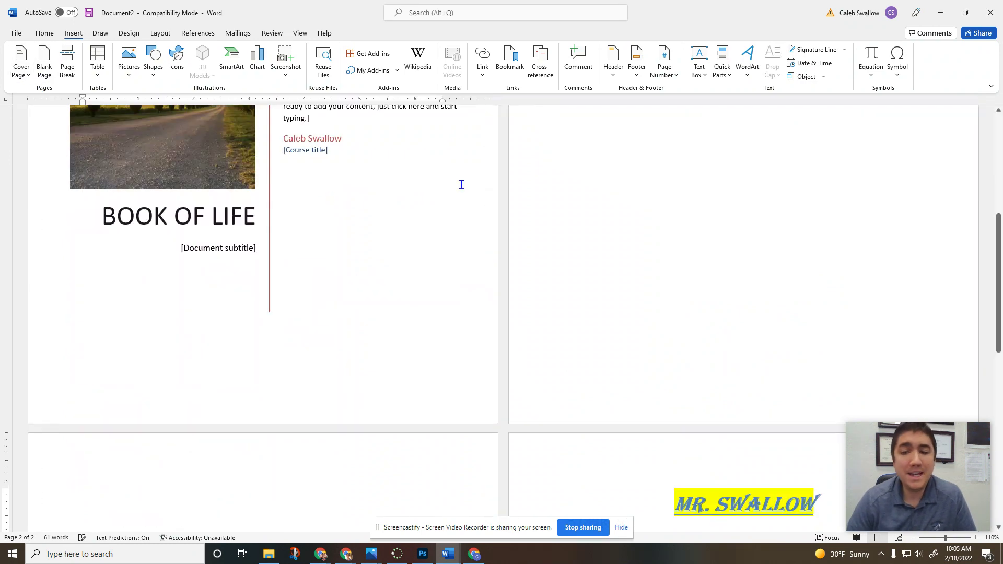
scroll(265, 373, up, 7)
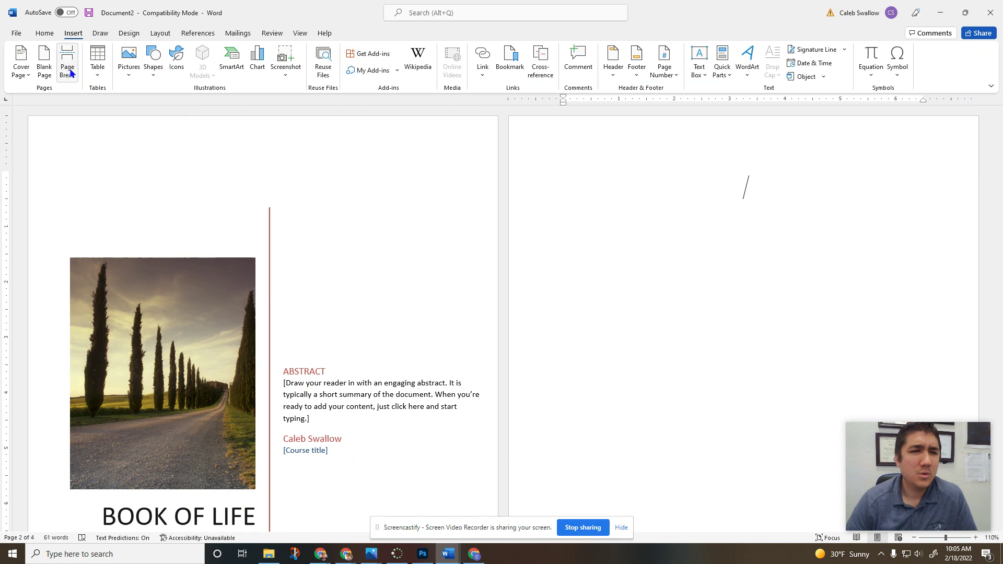
Insert a 4-column, 3-row table on the blank page and give it a red-lined style.
click(96, 69)
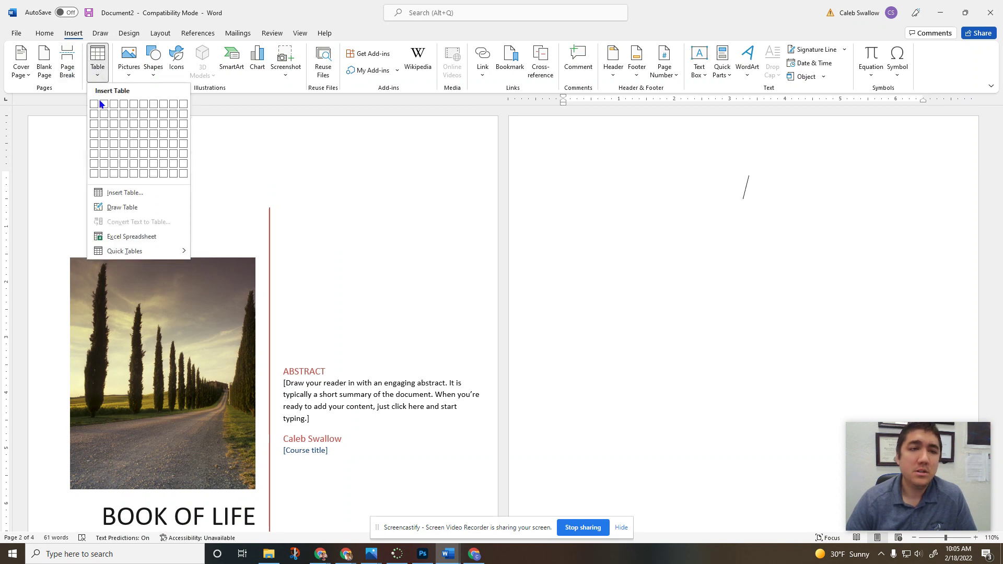
click(127, 125)
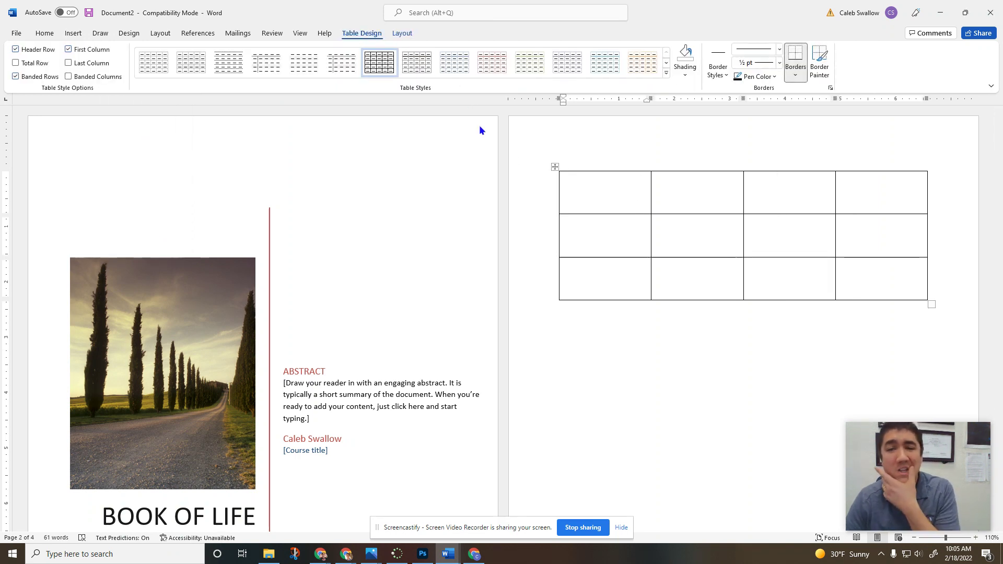
click(555, 166)
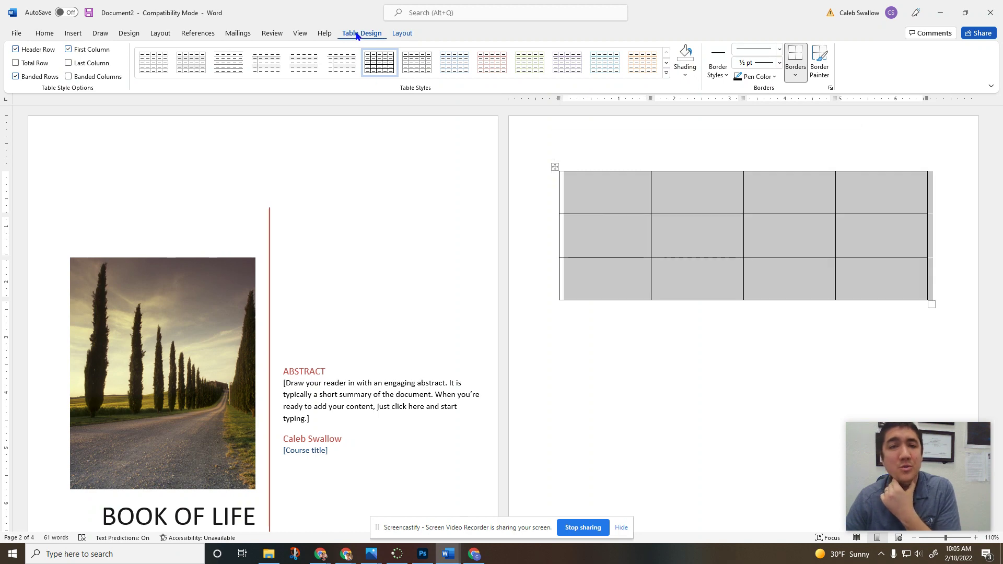
click(490, 72)
click(544, 180)
click(548, 160)
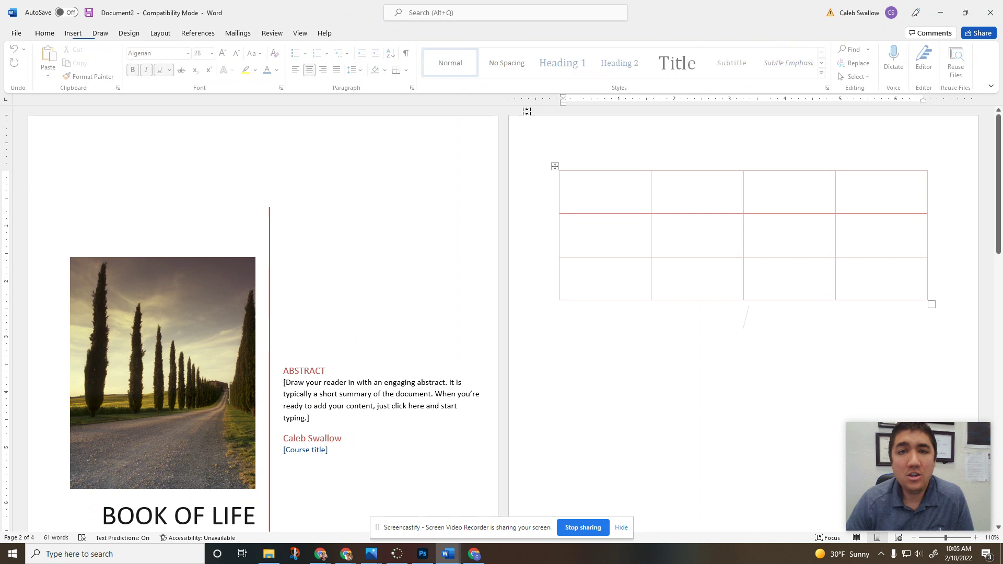
click(549, 246)
click(555, 166)
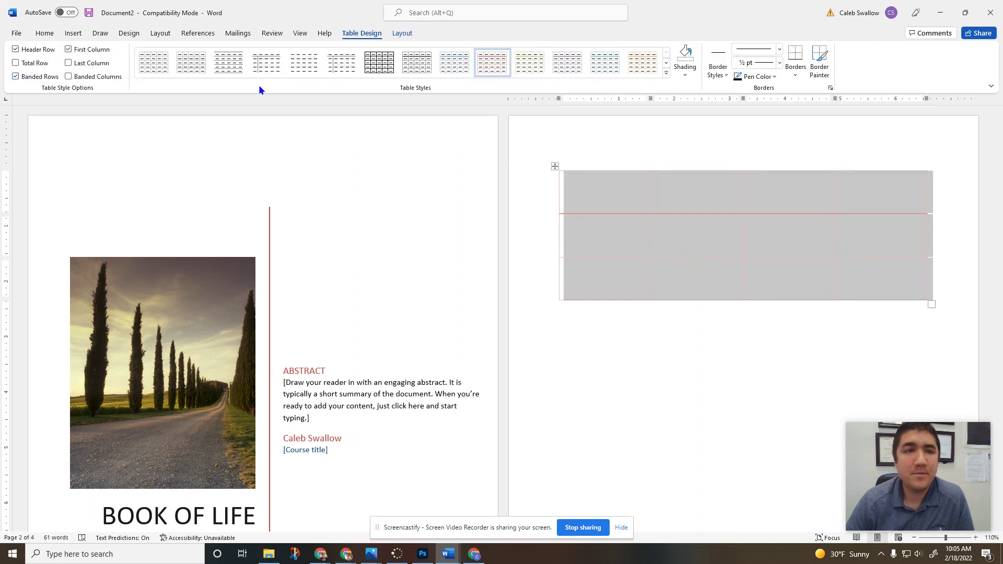
Insert the bobba picture from this computer, then delete it.
click(73, 34)
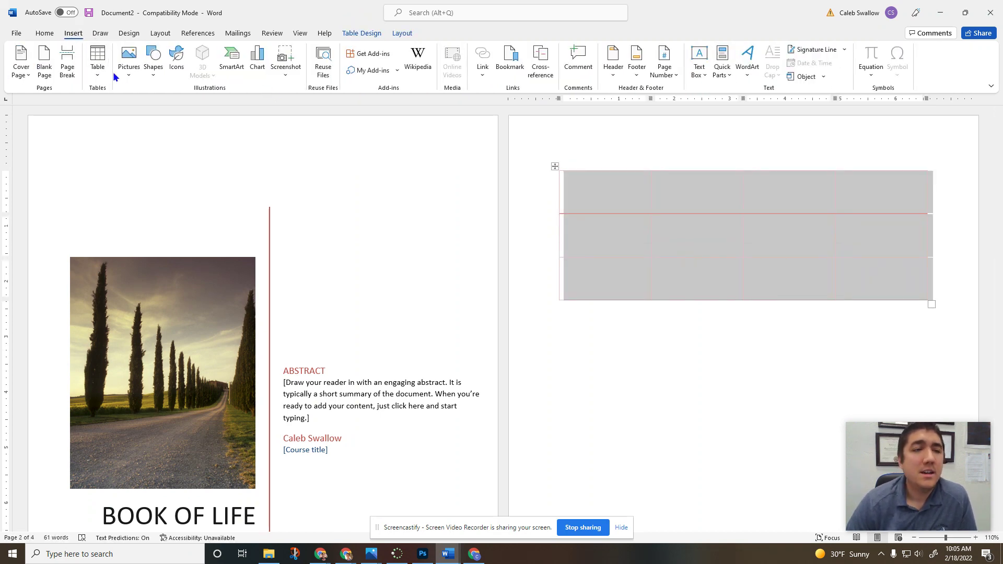
click(129, 62)
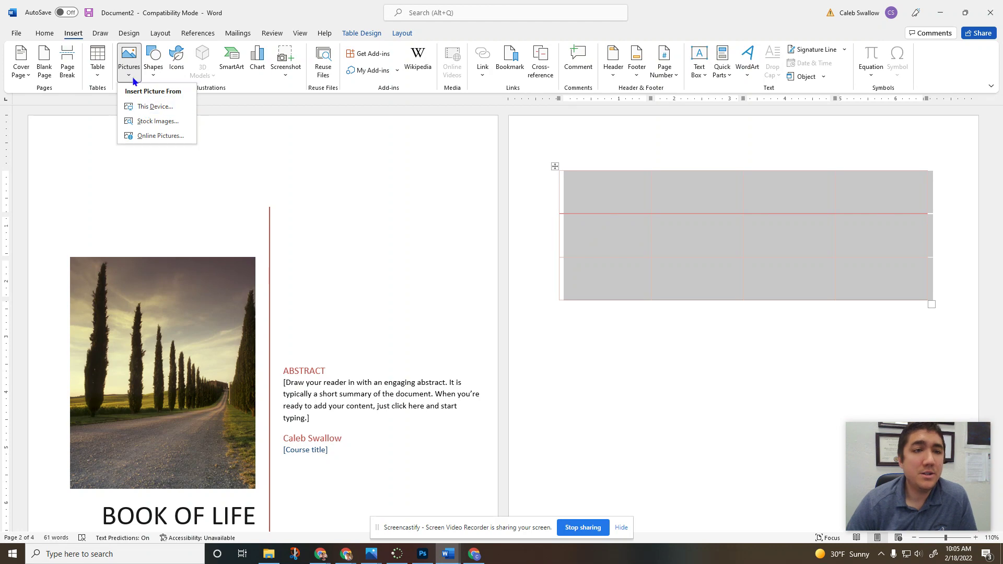
click(145, 106)
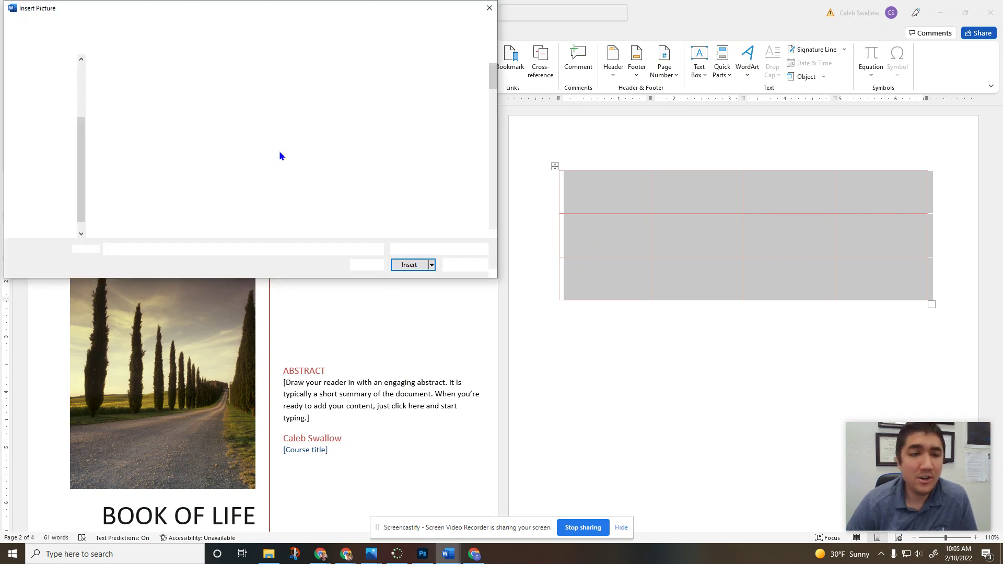
scroll(264, 209, down, 3)
scroll(275, 155, up, 1)
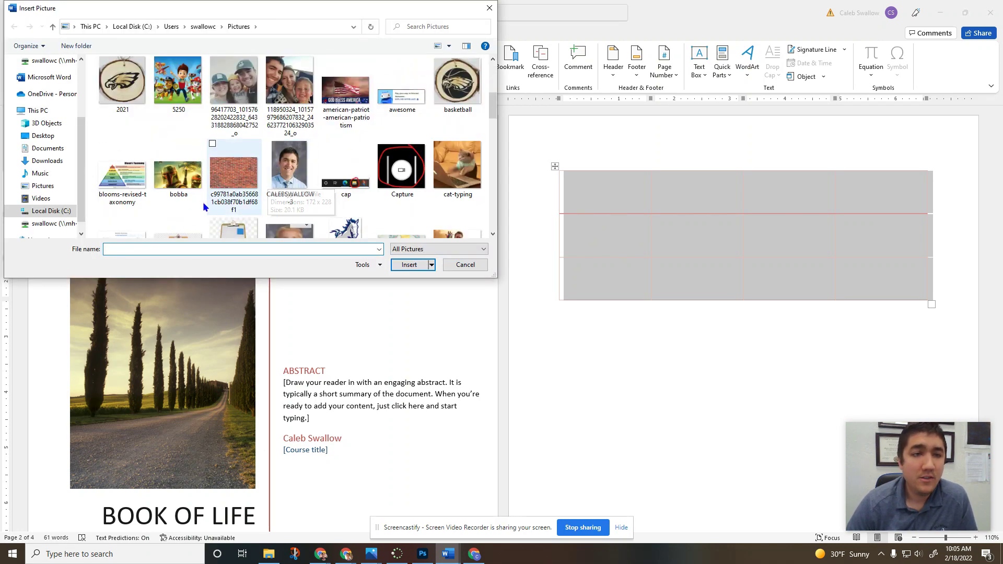
click(177, 172)
click(408, 266)
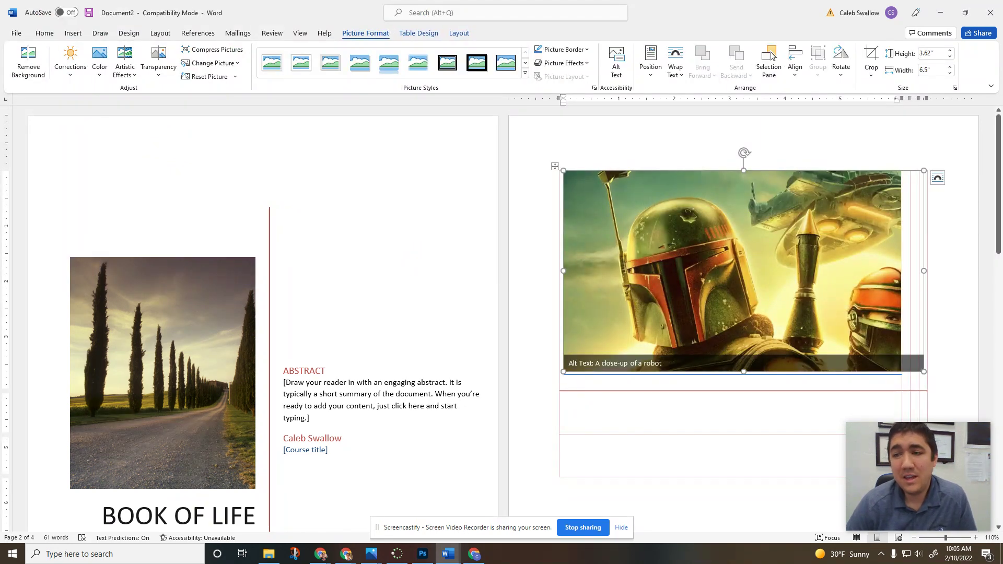
click(901, 321)
click(818, 320)
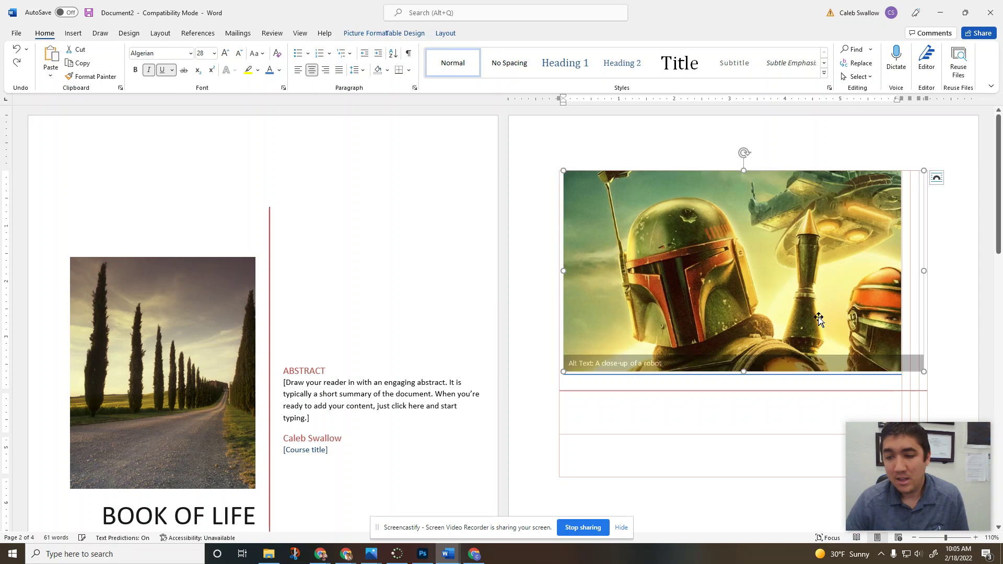
key(Delete)
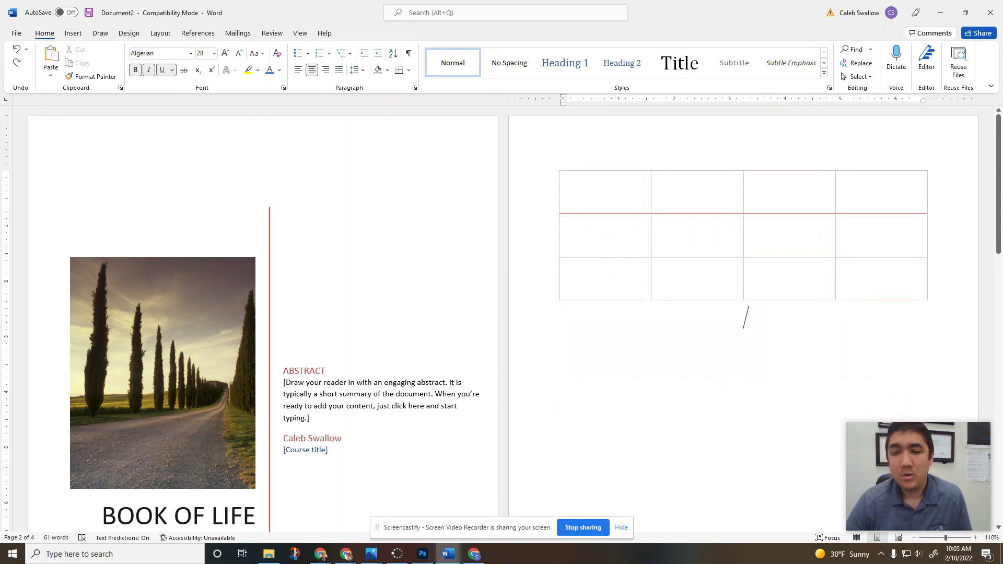
Insert the cropped-mustang-2 horse picture below the table and select it.
click(74, 32)
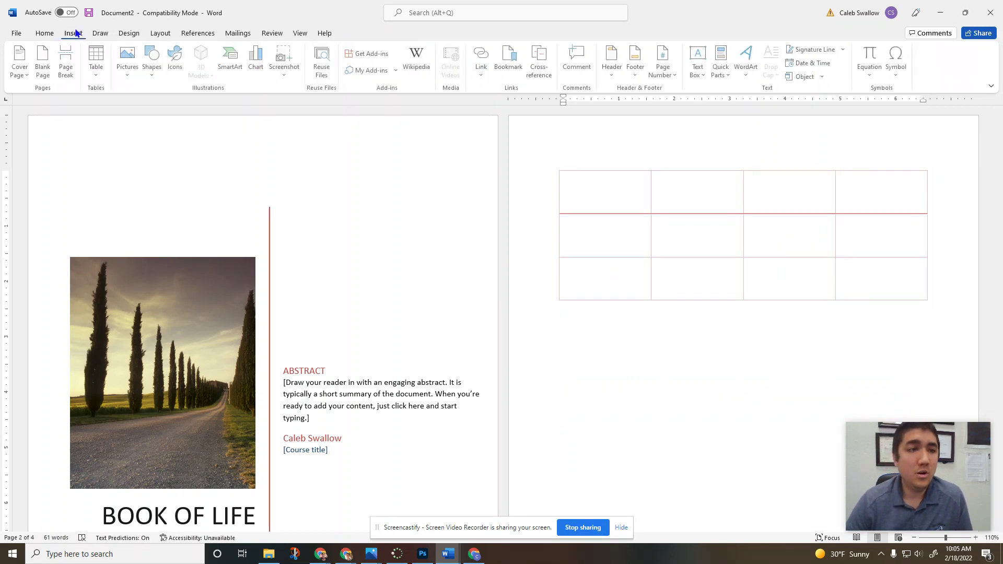
click(129, 61)
click(155, 108)
scroll(327, 202, down, 8)
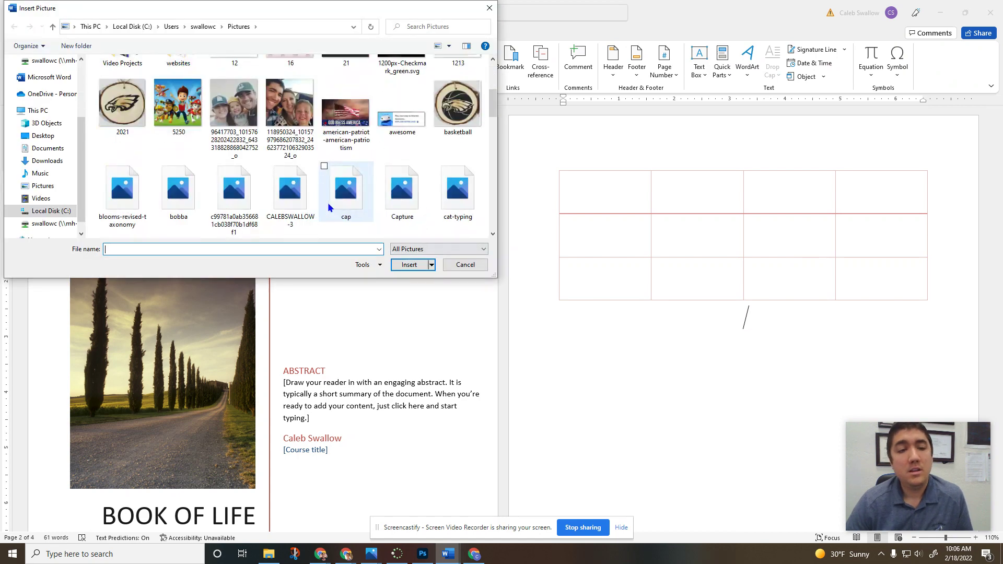
click(345, 131)
click(415, 267)
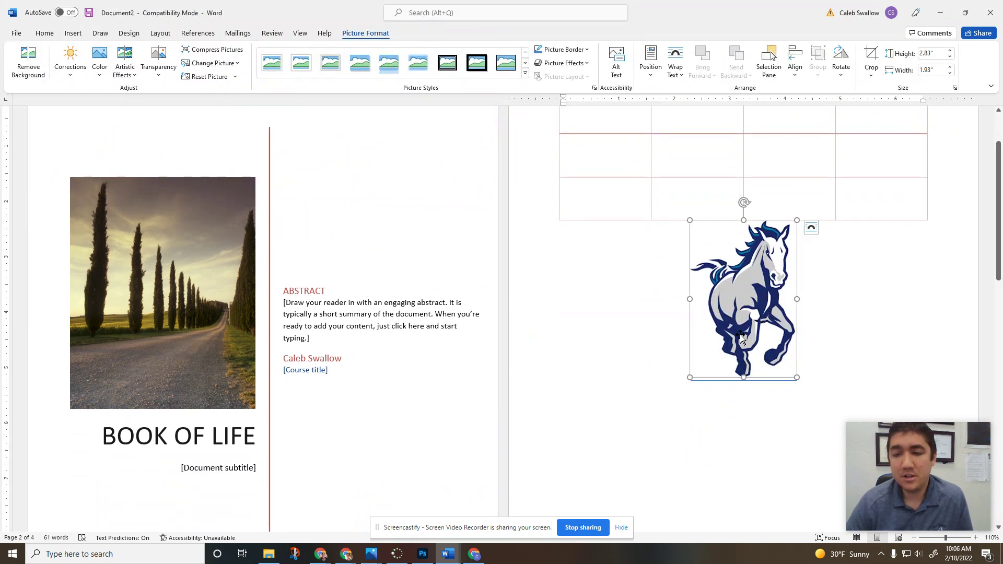
click(637, 391)
click(723, 297)
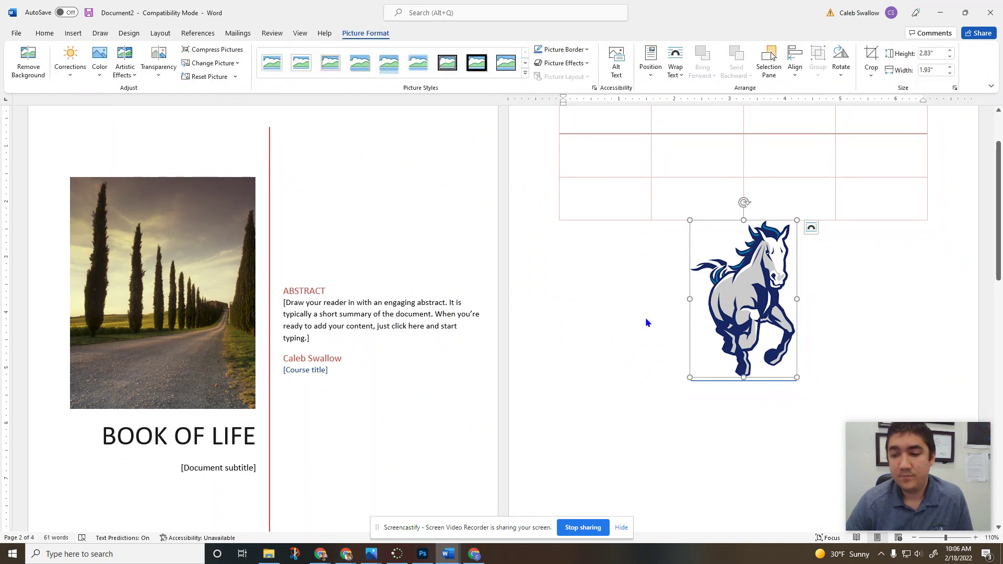
click(646, 323)
click(739, 271)
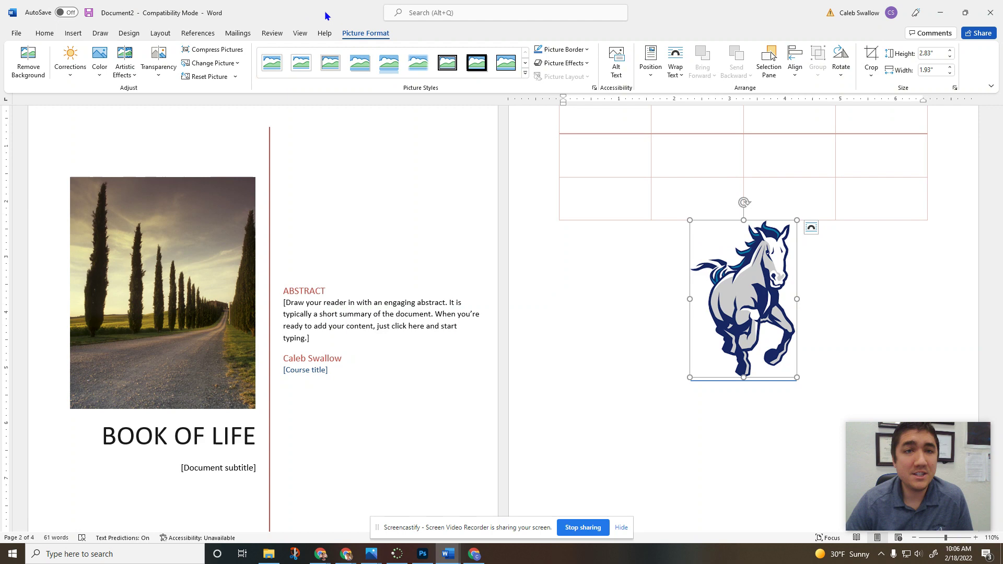
Recolour the horse picture with a light blue tint.
click(99, 62)
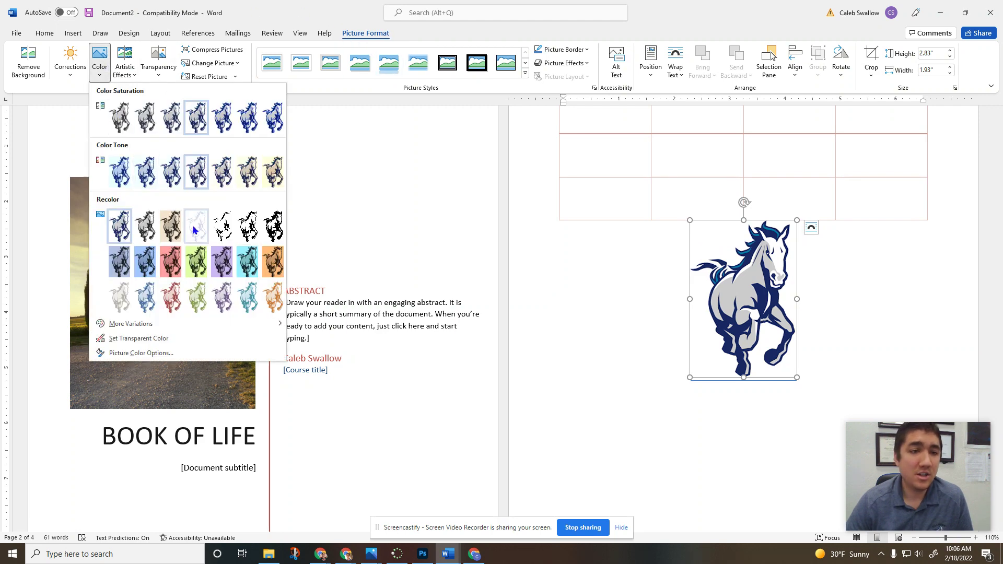
click(155, 269)
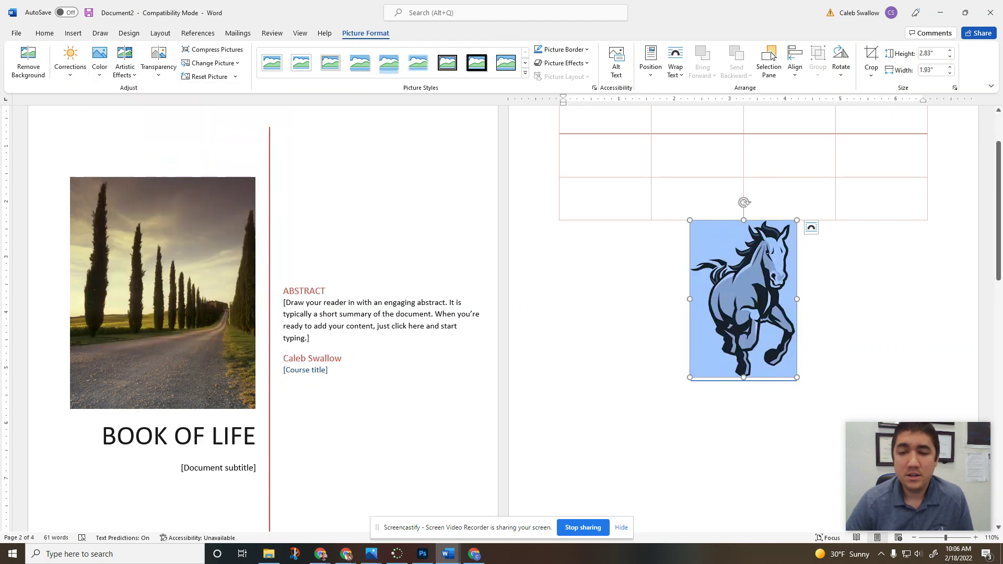
click(746, 421)
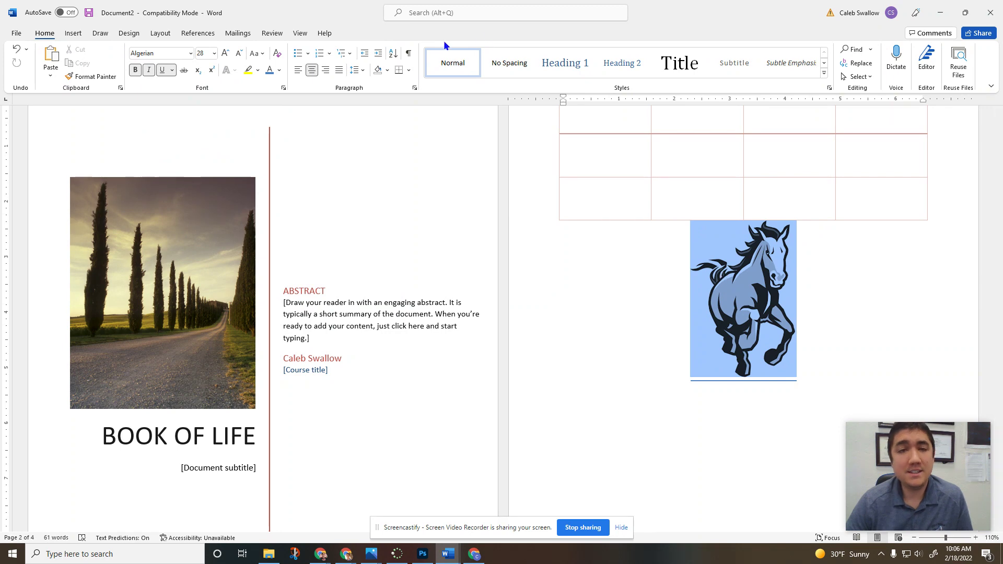
Draw a Smiley Face shape and place it left of the horse, below the table.
click(71, 34)
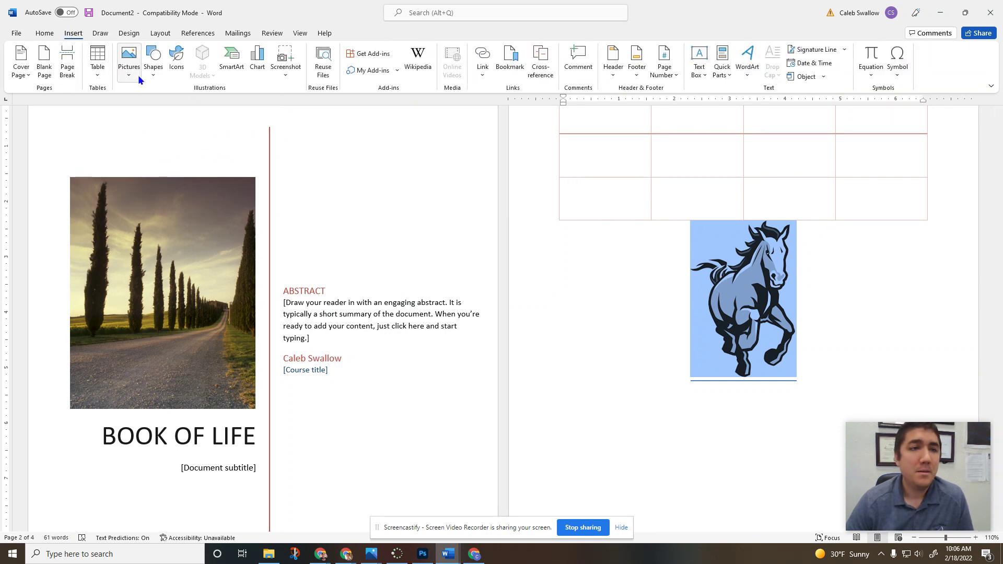
click(157, 73)
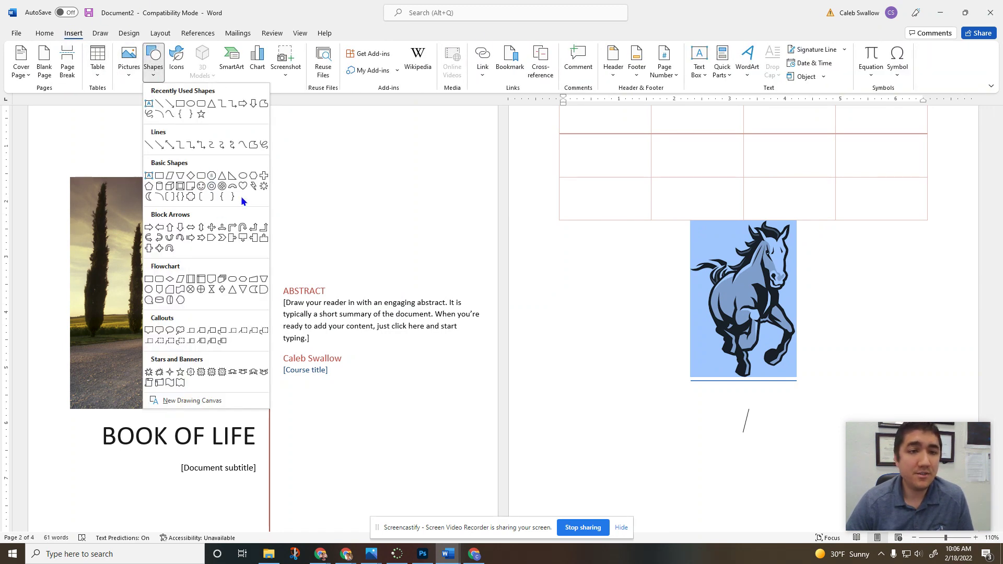
click(201, 187)
drag(567, 345, 653, 437)
drag(603, 416, 770, 287)
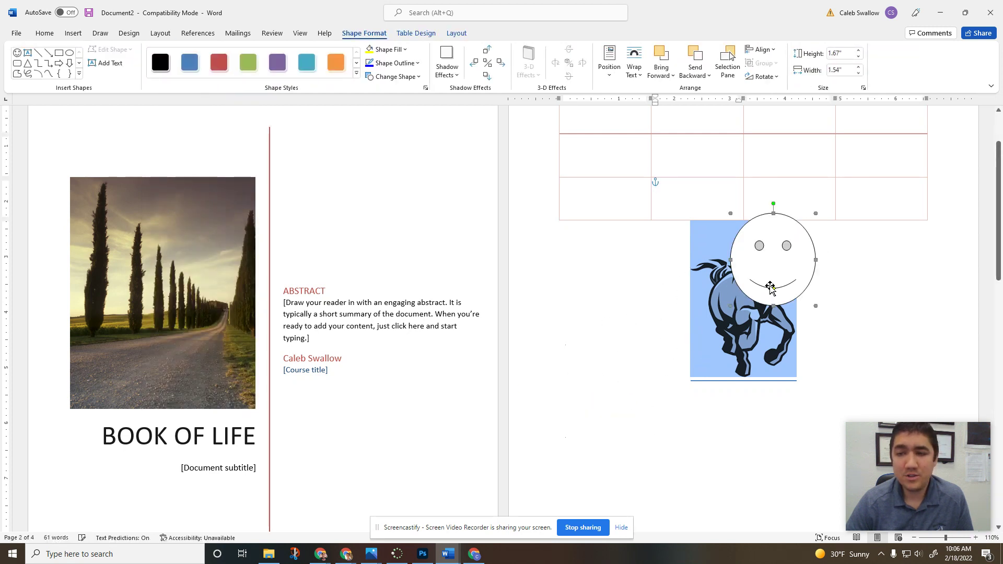
drag(709, 268, 527, 393)
click(72, 35)
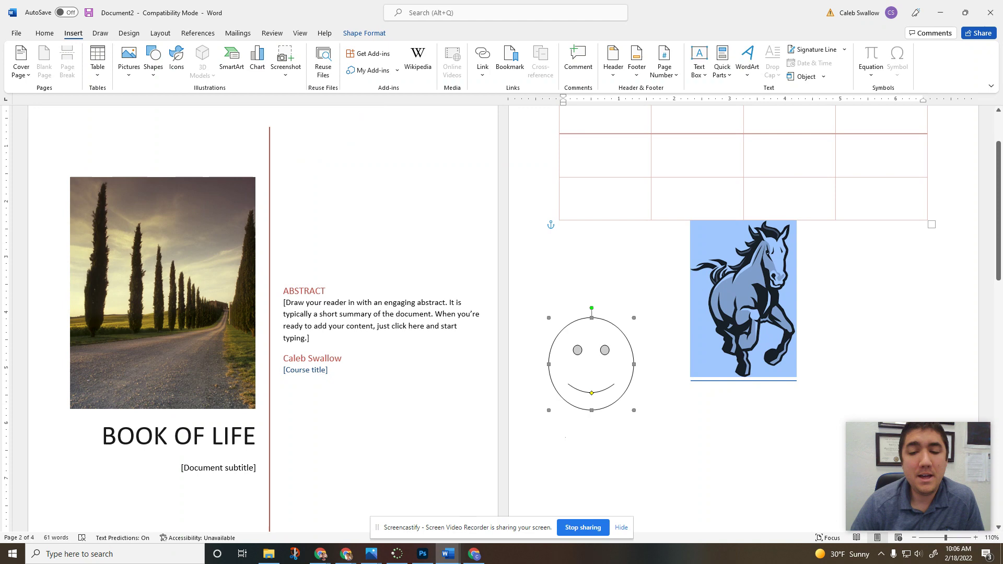
click(746, 420)
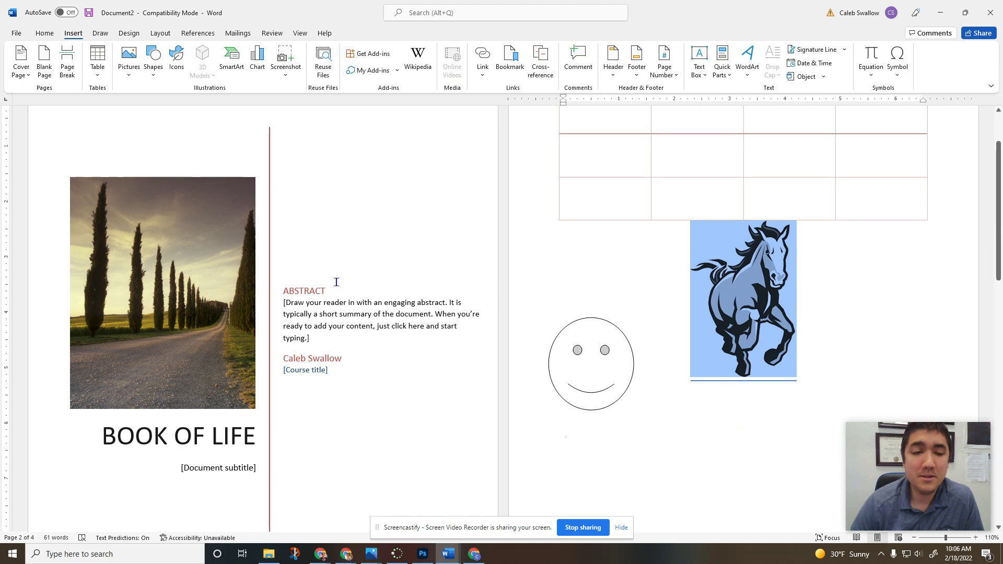
drag(334, 289, 281, 291)
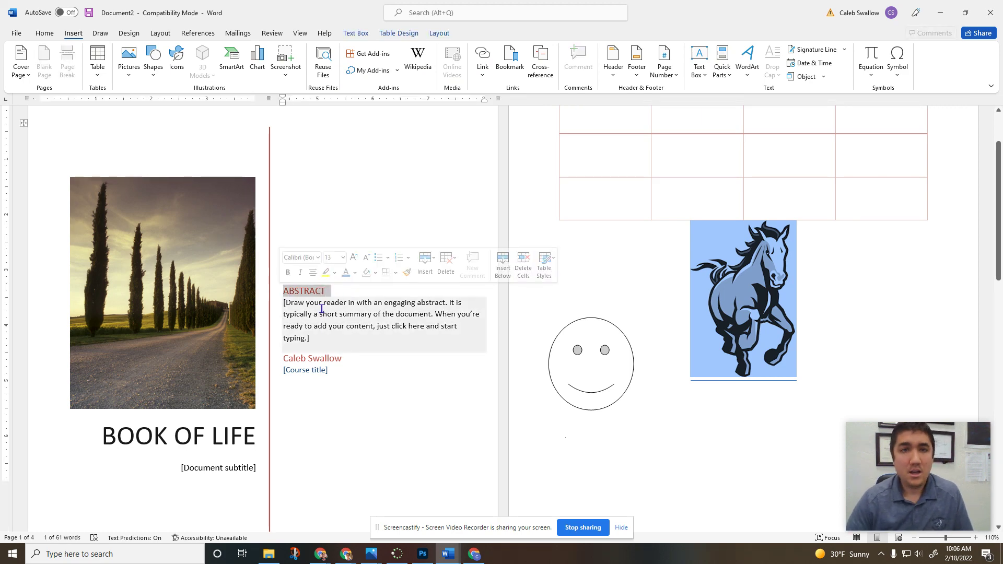
click(486, 70)
click(482, 56)
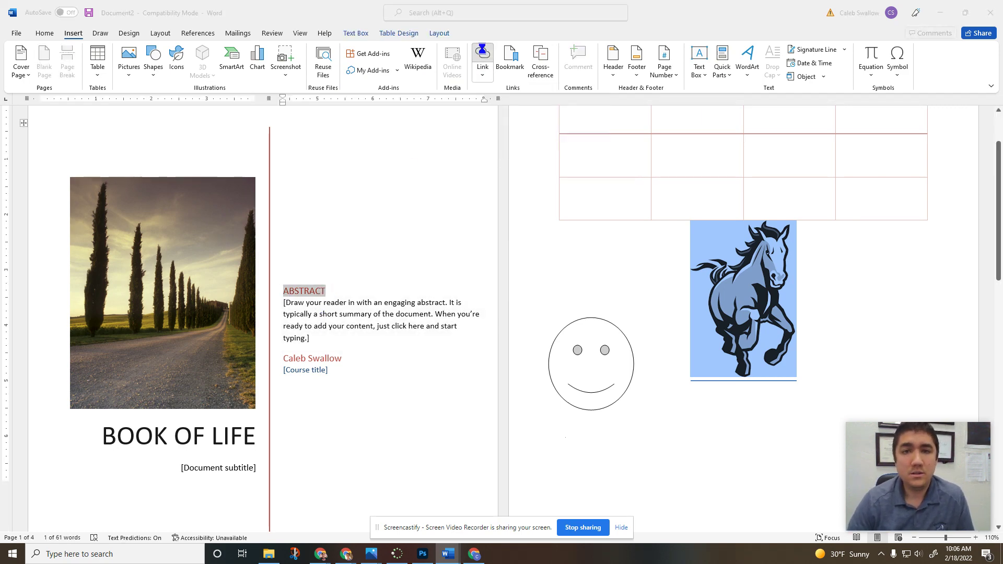
click(452, 322)
text(http://www.google.com)
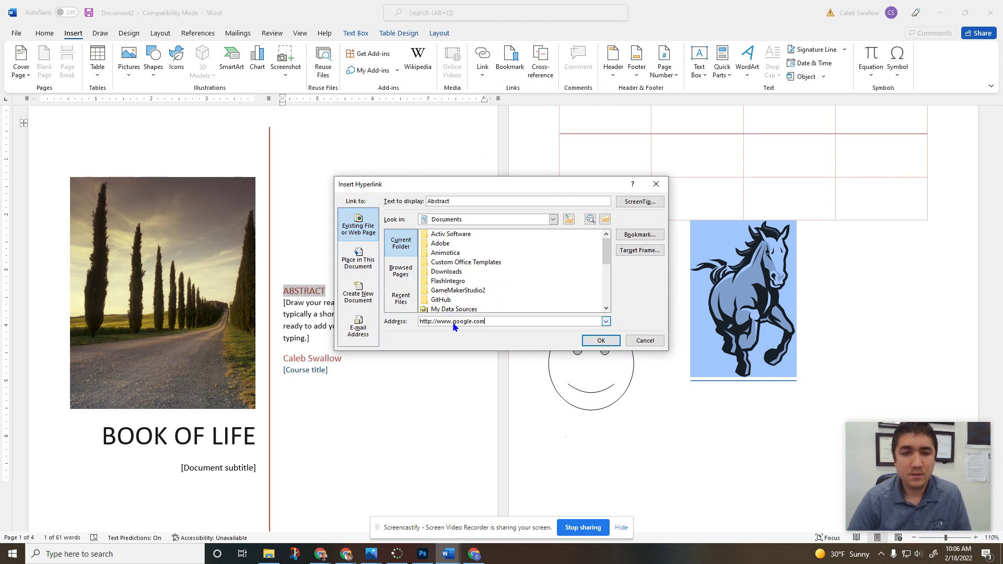
key(Return)
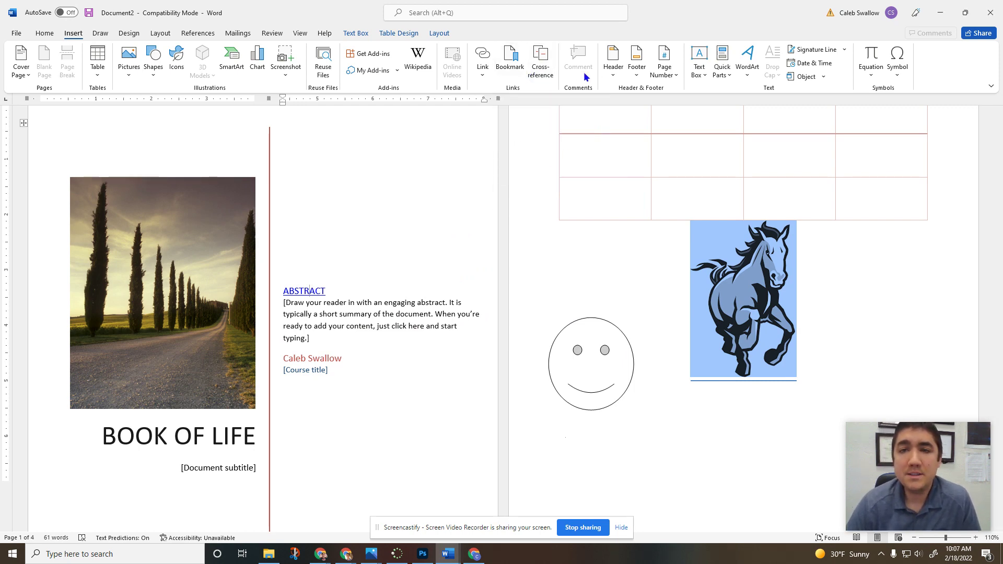
Apply the Facet (Even Page) header to the cover page.
scroll(470, 142, up, 3)
click(115, 140)
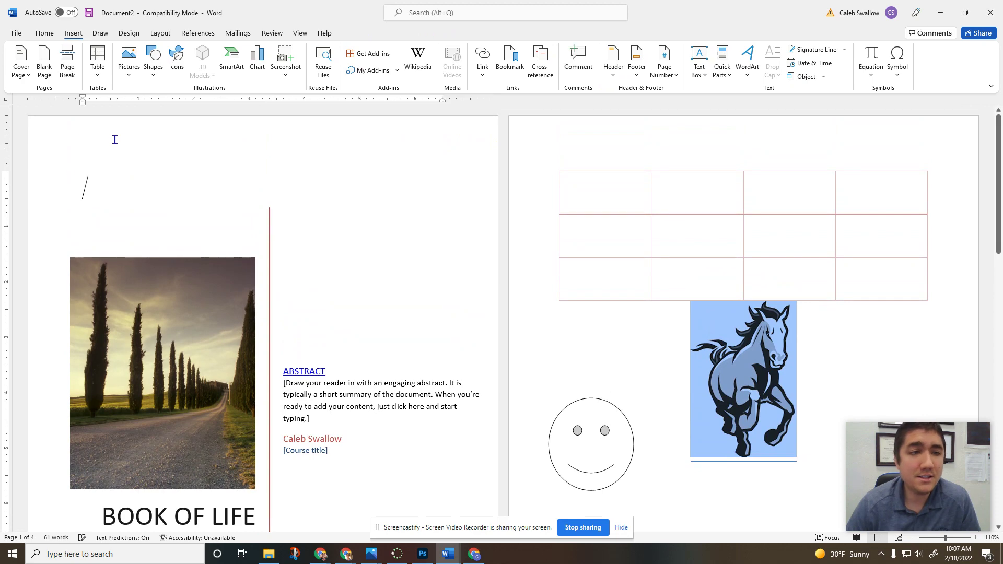
click(613, 62)
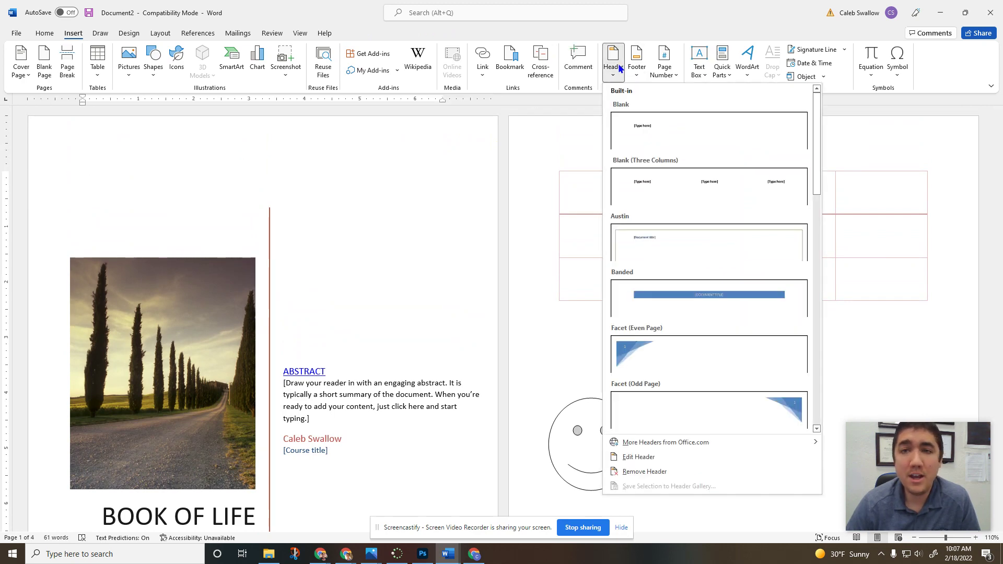
click(615, 77)
click(614, 74)
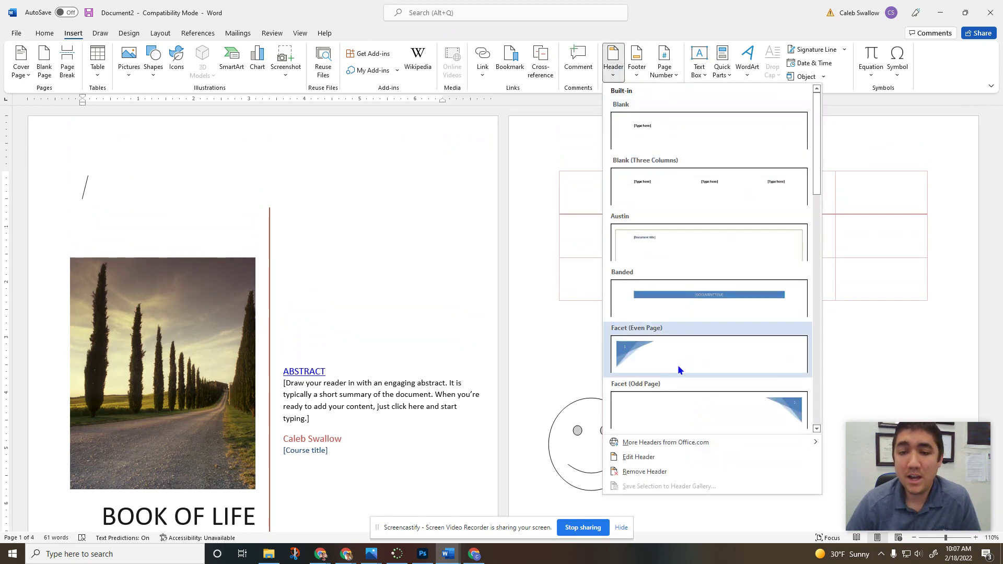
click(621, 354)
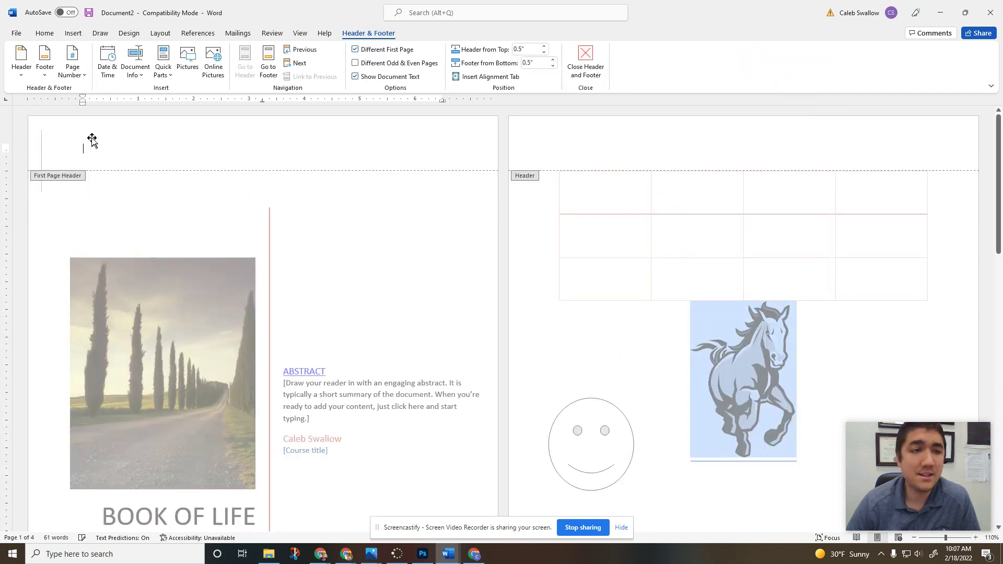
click(118, 159)
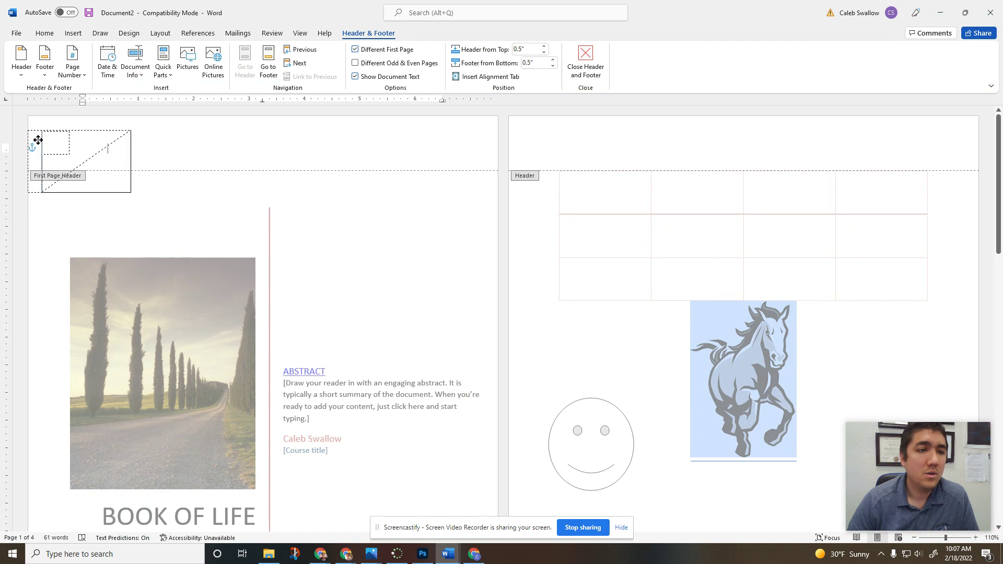
click(131, 155)
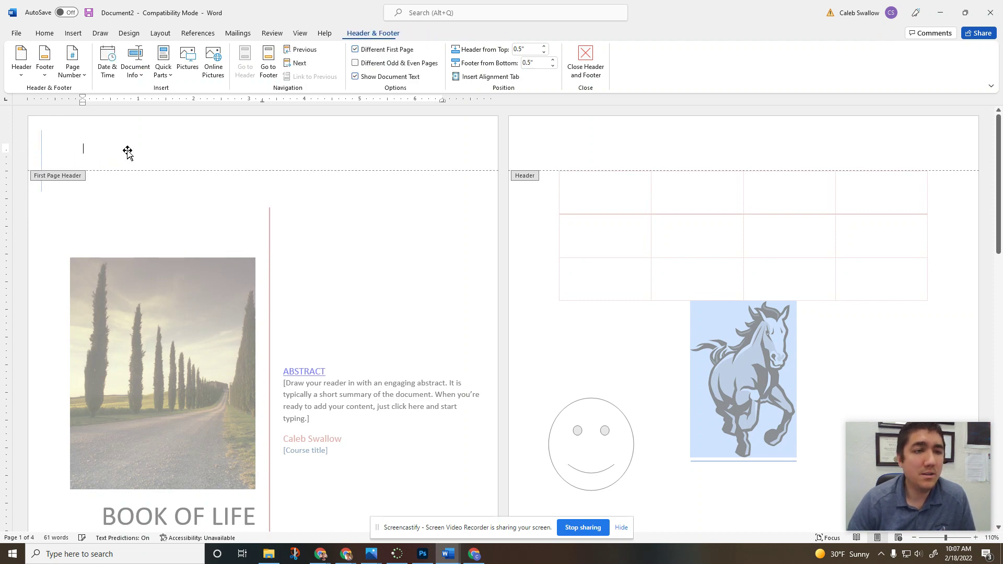
Switch to the Blank (Three Columns) header and type 'Page 1' in the right placeholder.
click(73, 33)
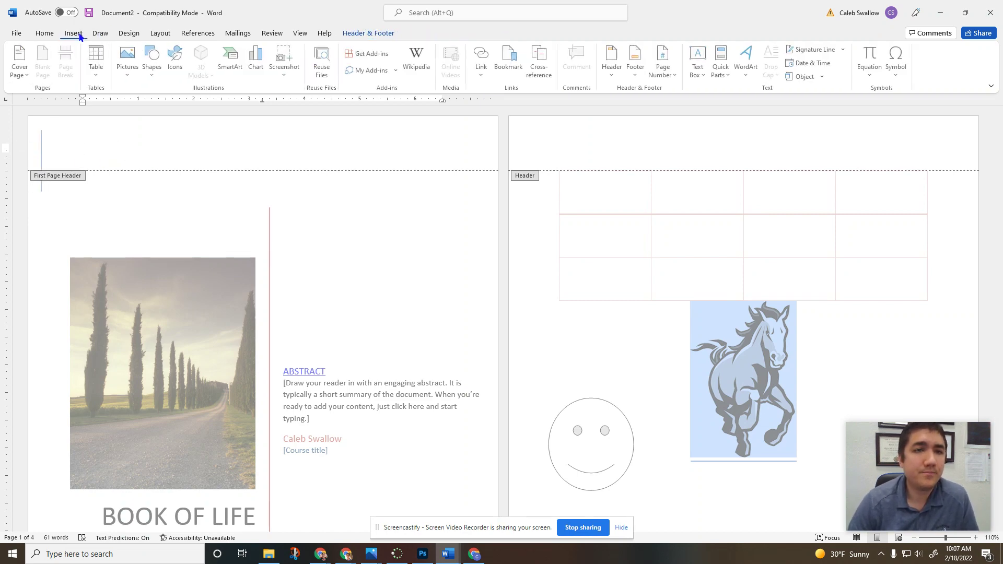
click(613, 65)
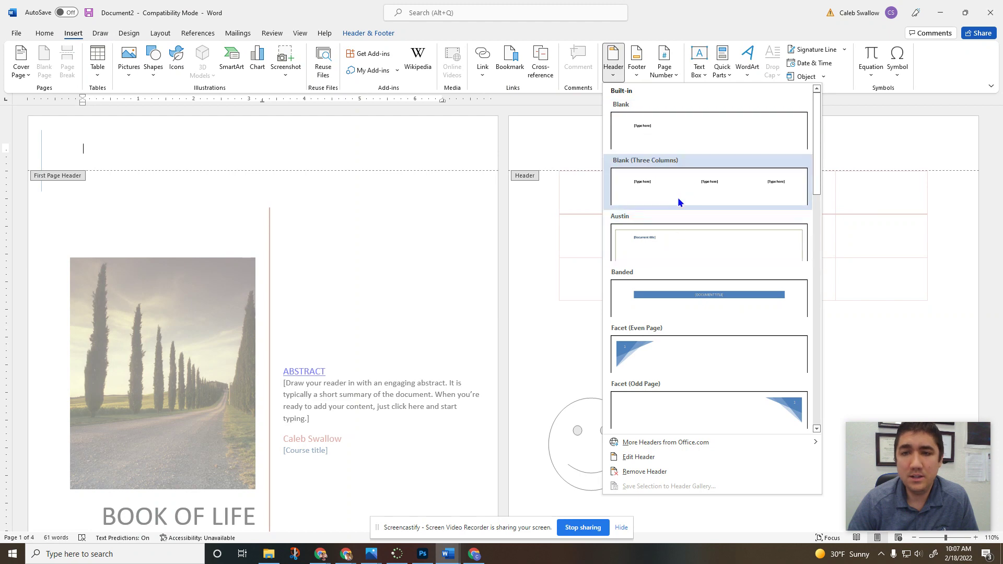
click(678, 196)
click(102, 152)
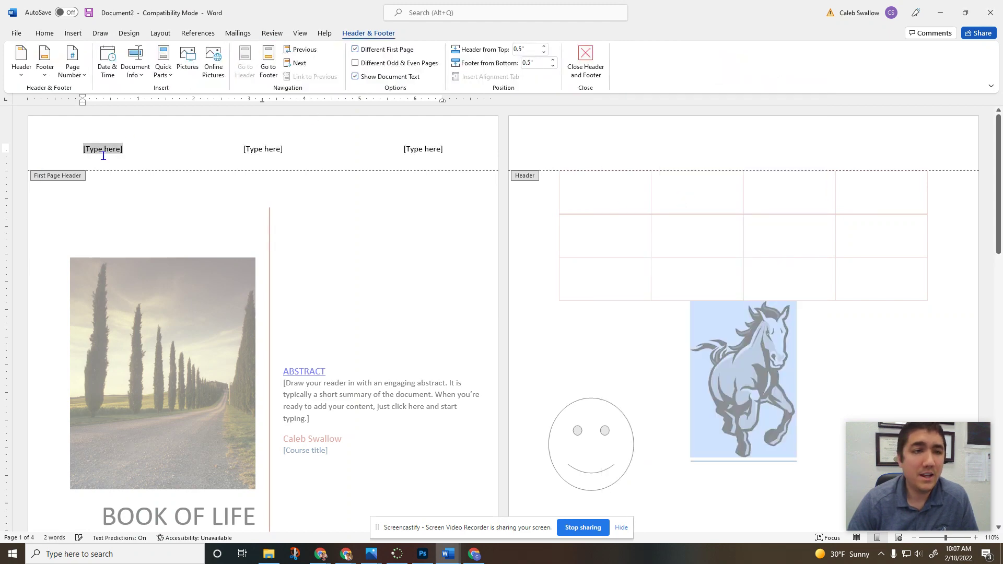
click(426, 147)
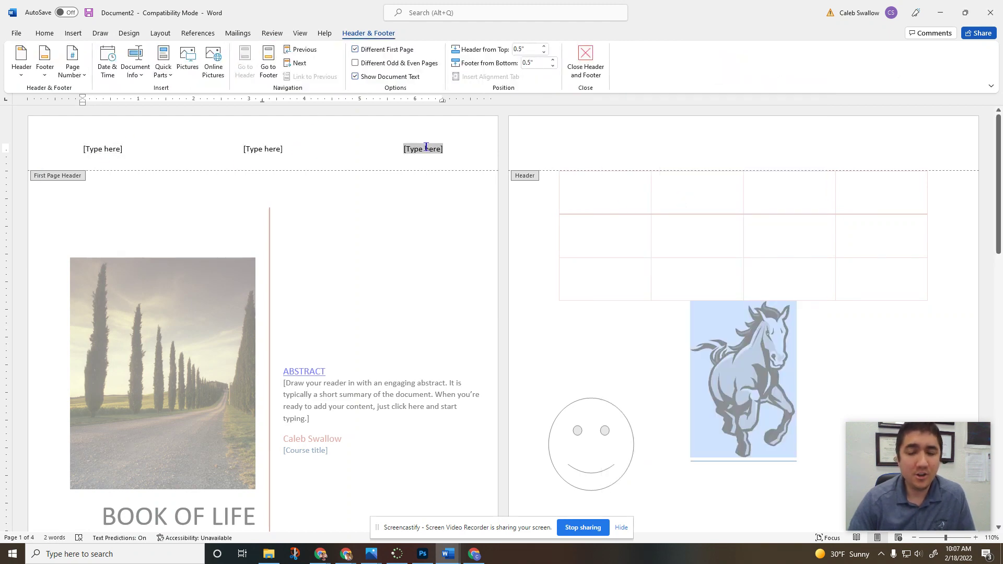
text(Page 1)
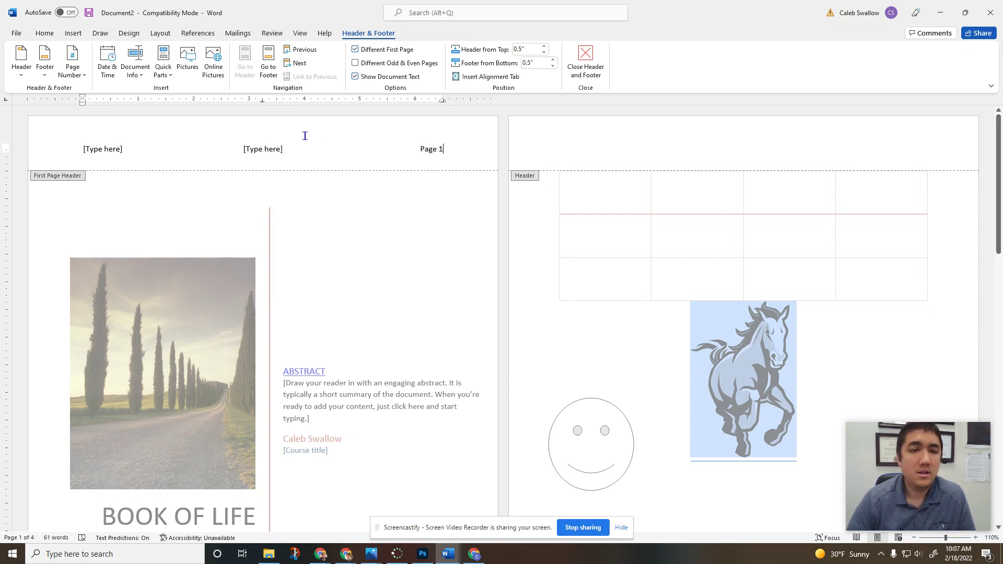
double_click(378, 248)
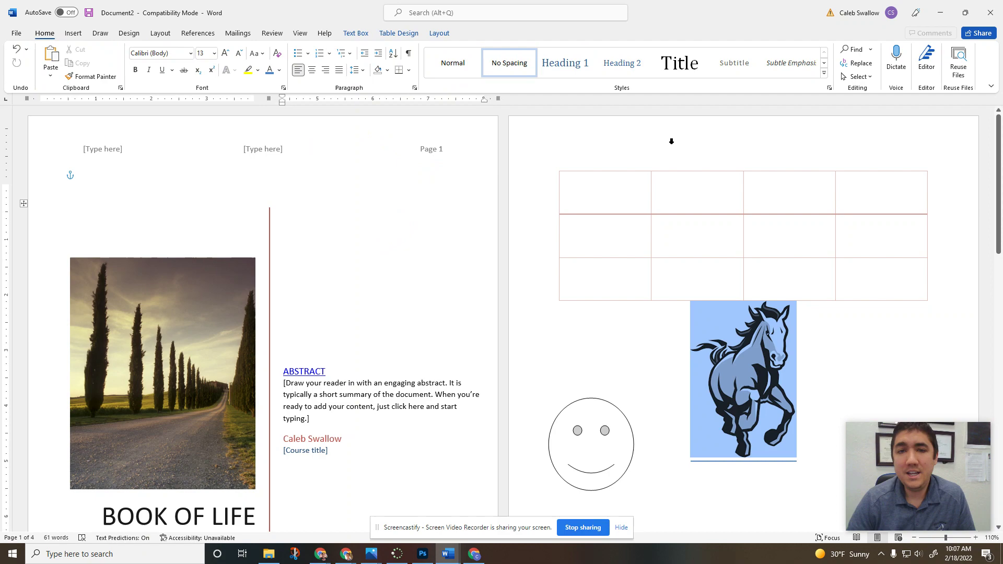
Open the page 2 header for editing.
scroll(455, 269, down, 5)
scroll(455, 269, down, 10)
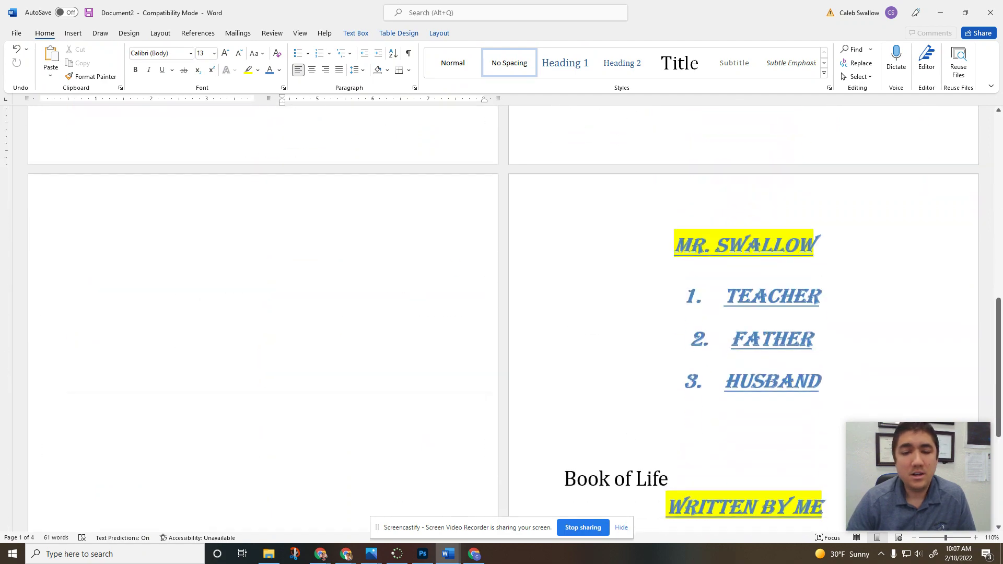
double_click(398, 224)
scroll(396, 221, up, 8)
double_click(397, 172)
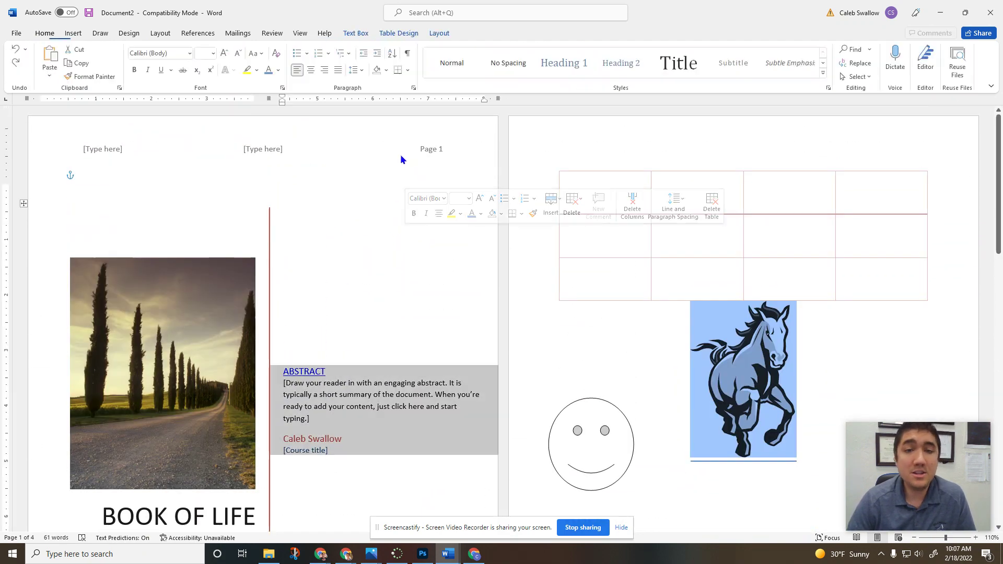
click(561, 152)
double_click(562, 148)
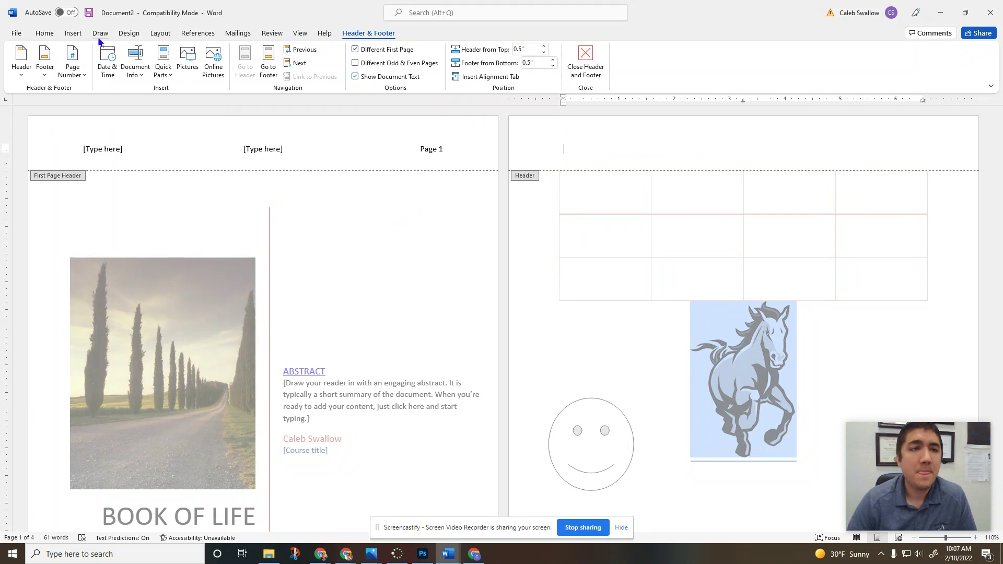
Add the Blank (Three Columns) footer.
click(72, 34)
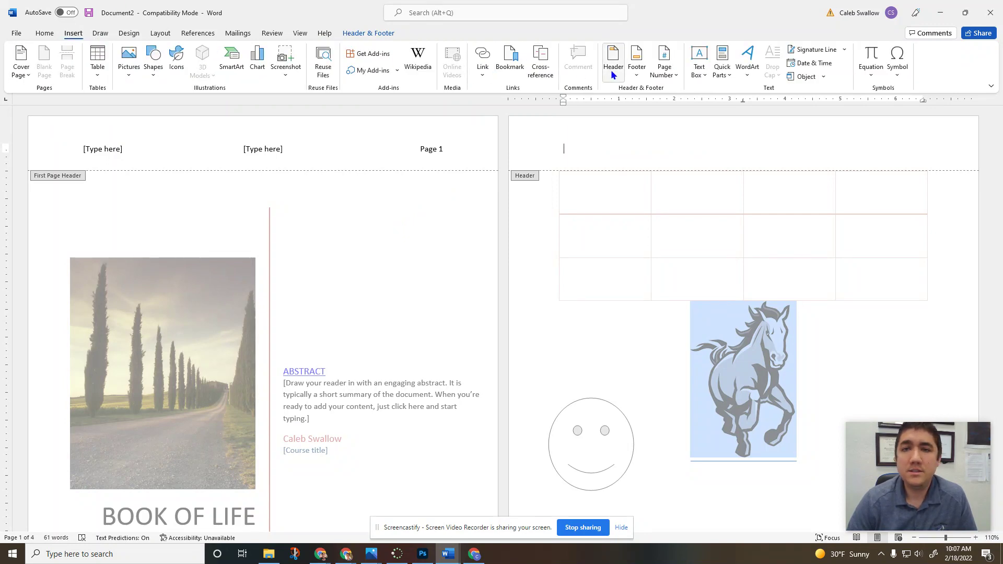
click(637, 63)
click(722, 197)
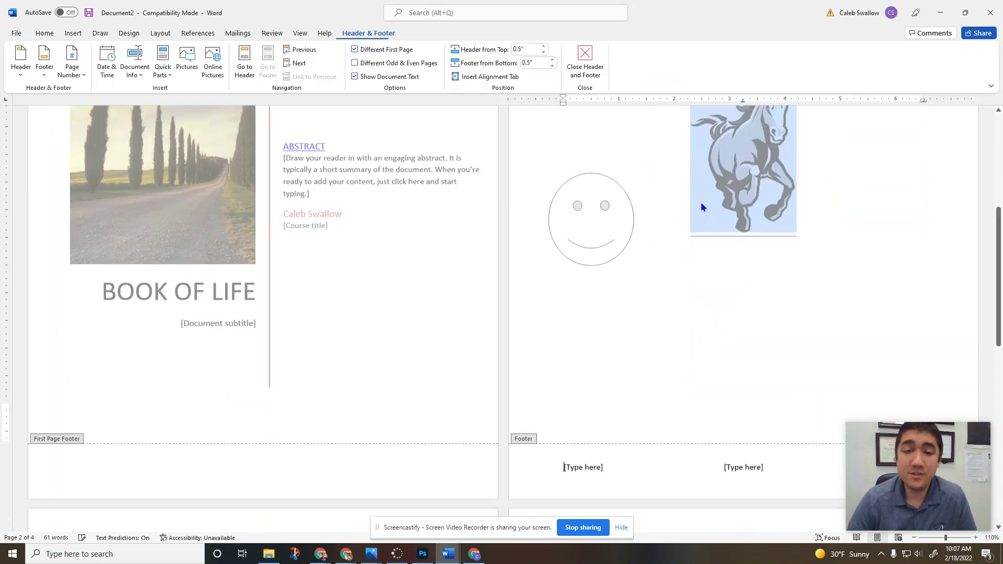
scroll(744, 330, down, 3)
scroll(448, 280, up, 8)
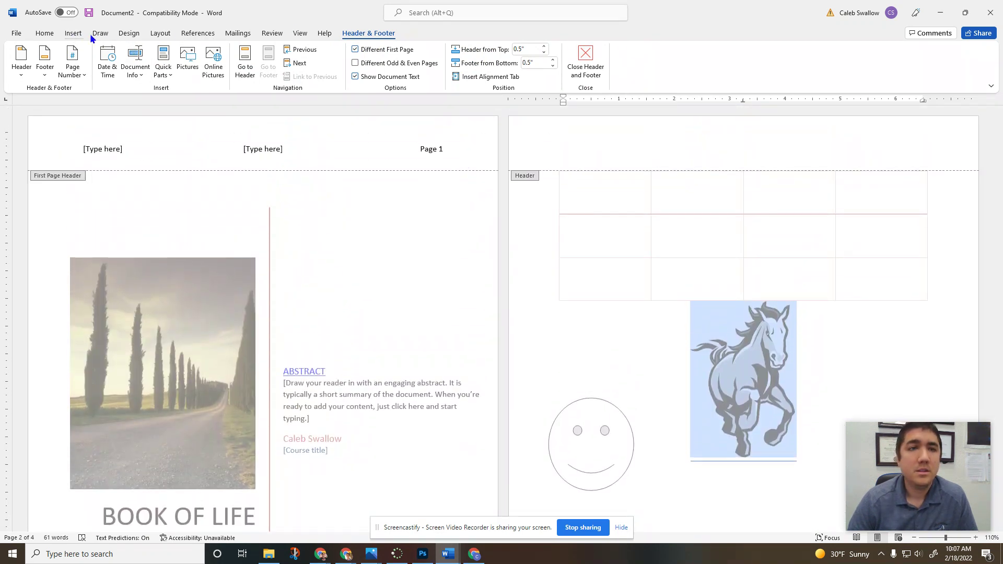
Add a centred Plain Number 2 page number at the bottom of the pages.
click(73, 33)
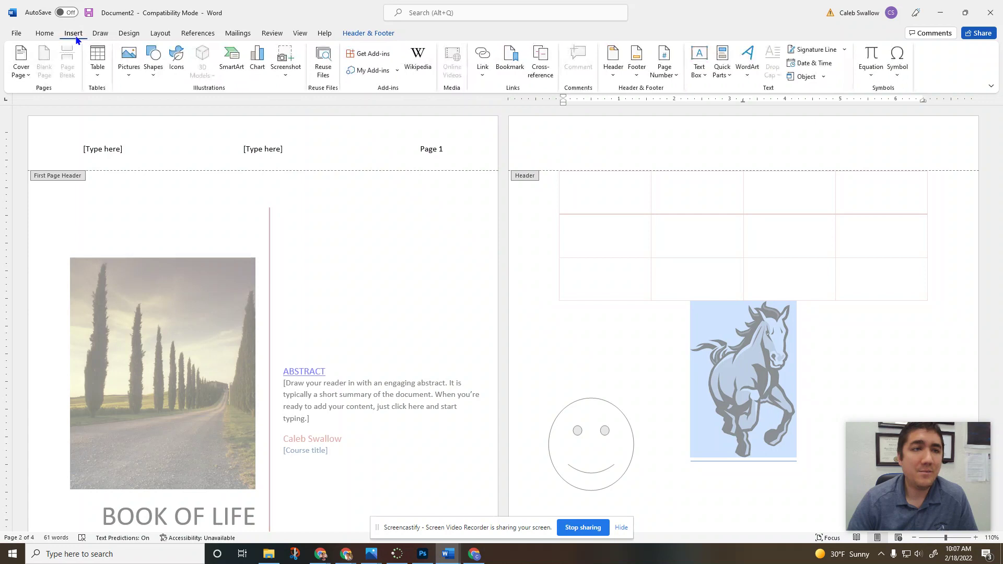
click(664, 69)
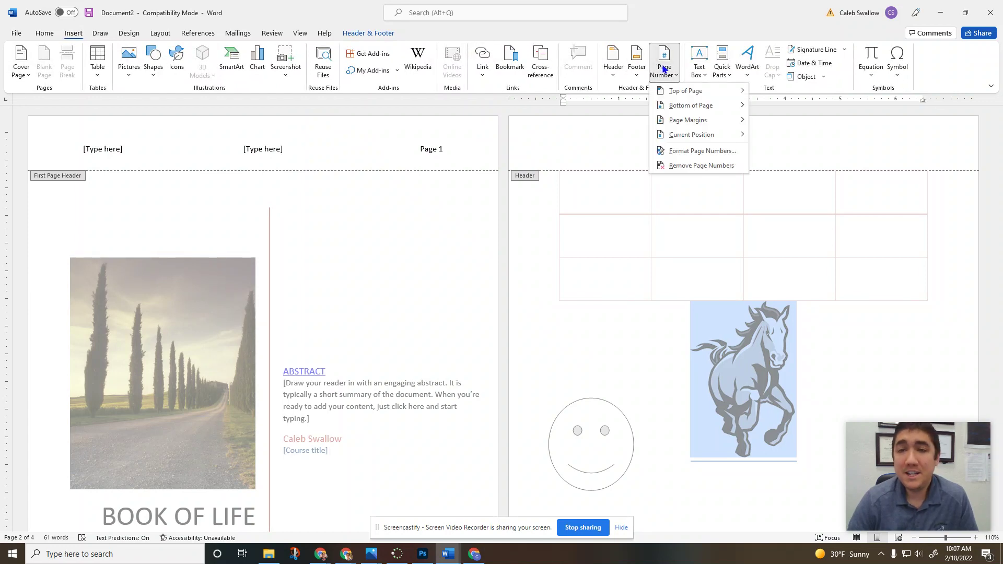
mouse_move(699, 110)
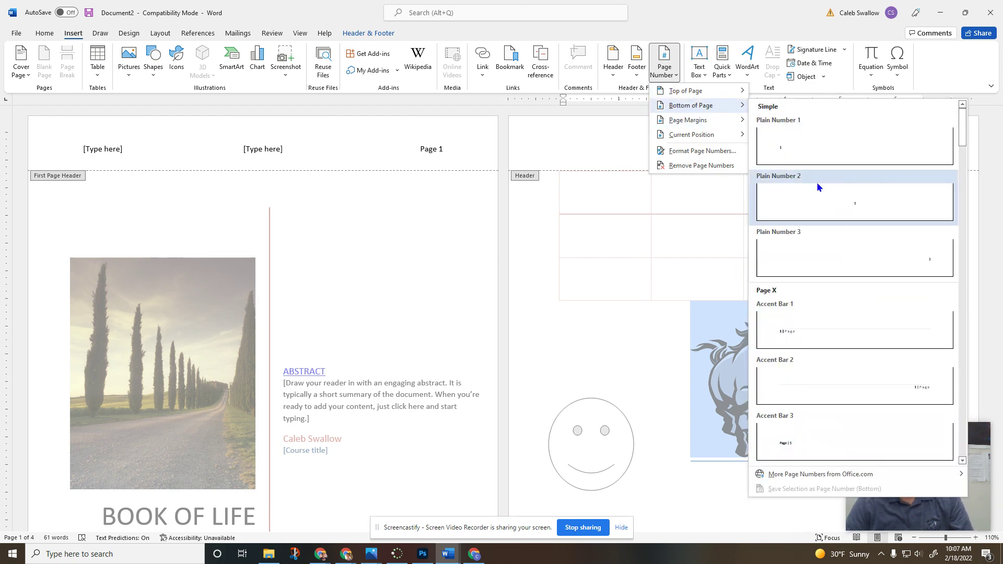
click(817, 185)
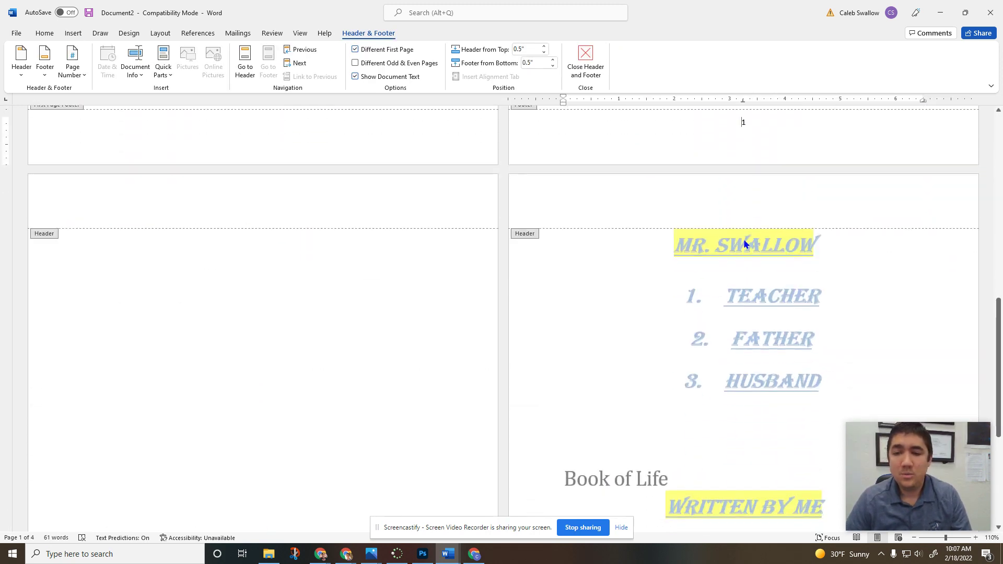
Place the caret in the page 2 header.
scroll(352, 288, up, 10)
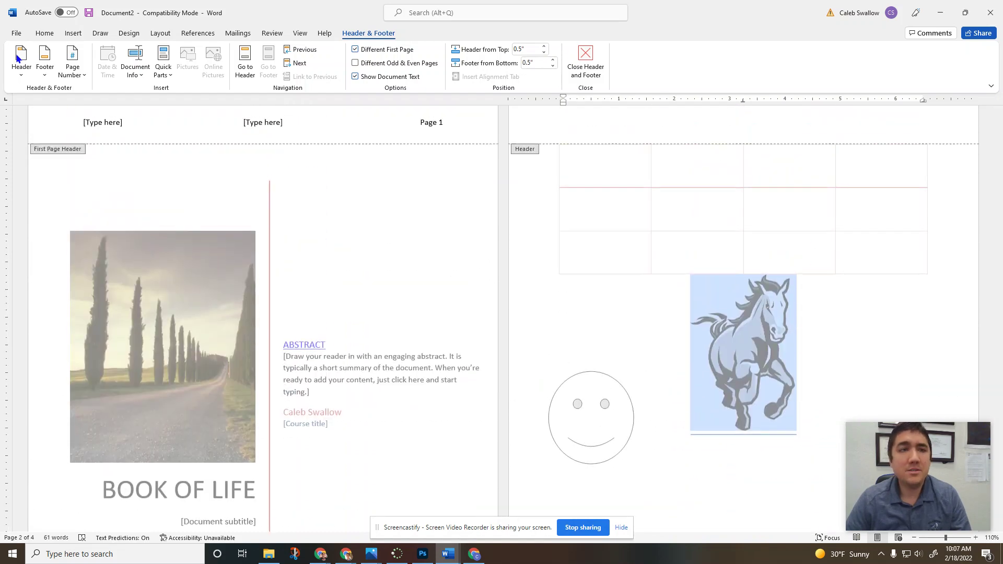
click(74, 34)
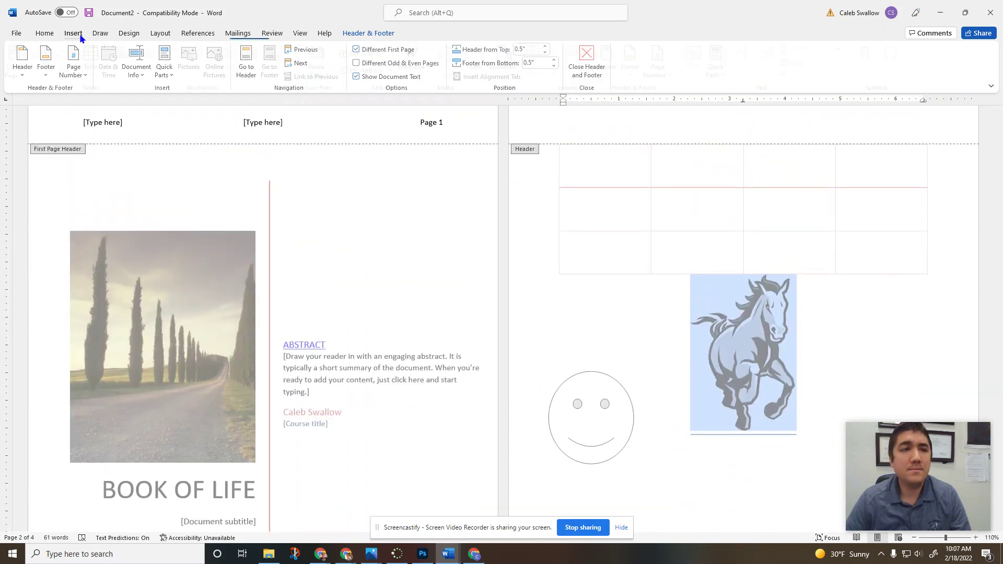
click(688, 126)
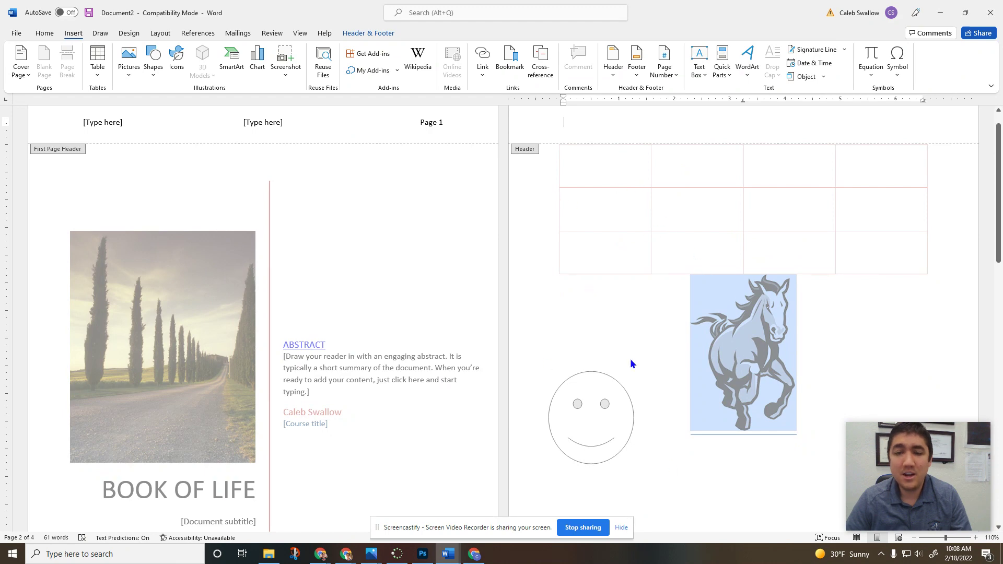
Below the horse, add a simple text box reading 'MORE TEXT!!!'.
double_click(546, 299)
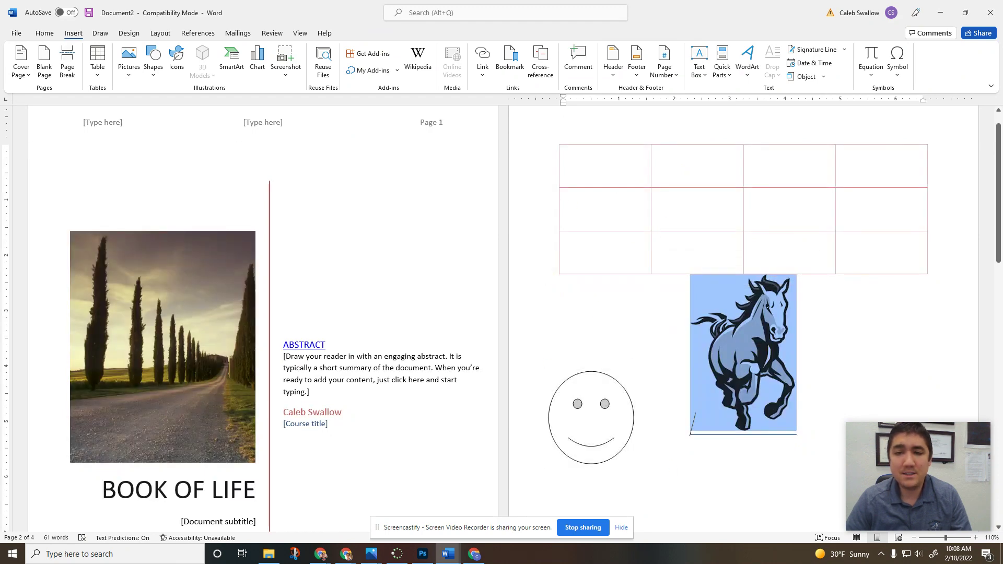
scroll(694, 344, down, 2)
key(Return)
key(Return)
key(Return)
key(Return)
key(Return)
key(Return)
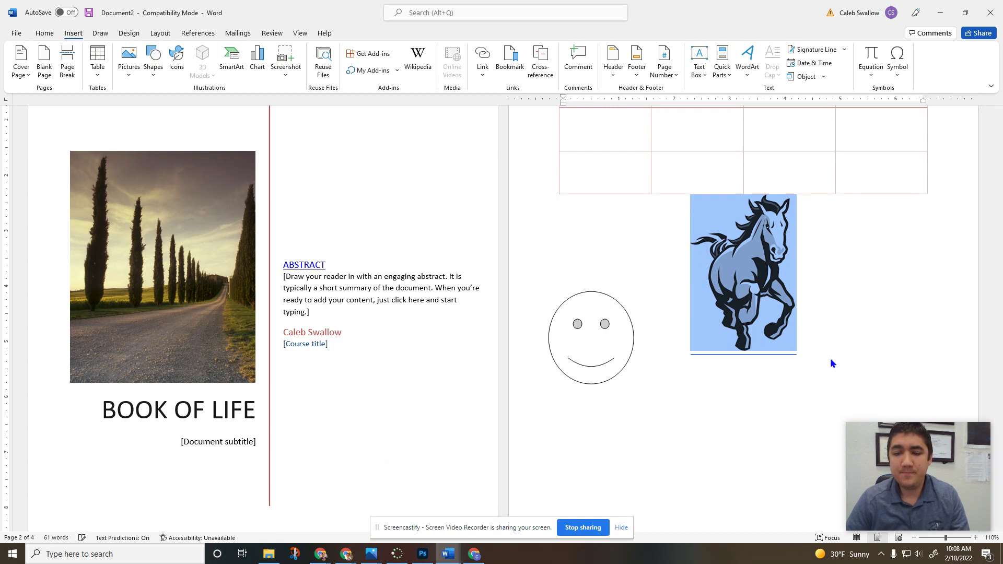
click(699, 73)
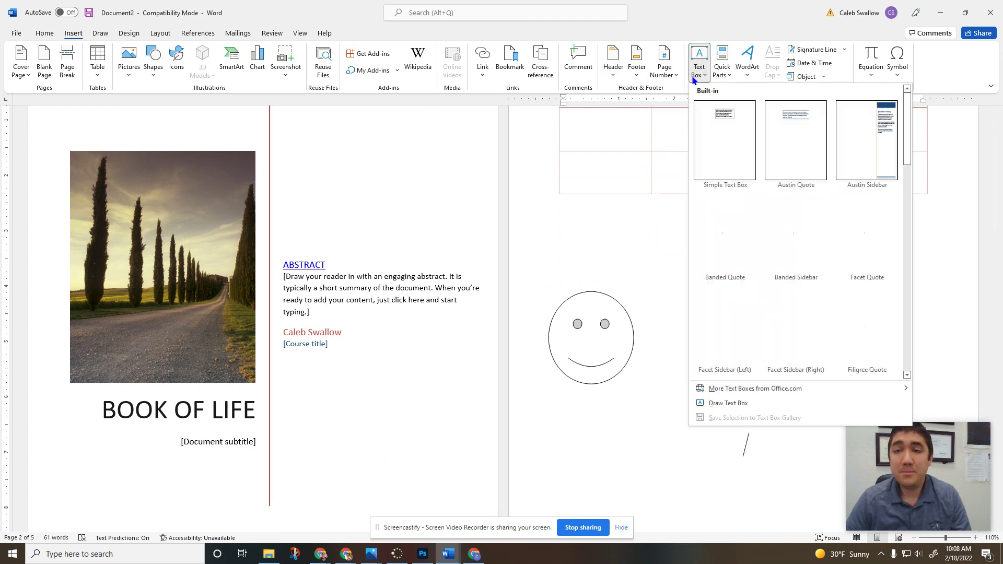
click(726, 140)
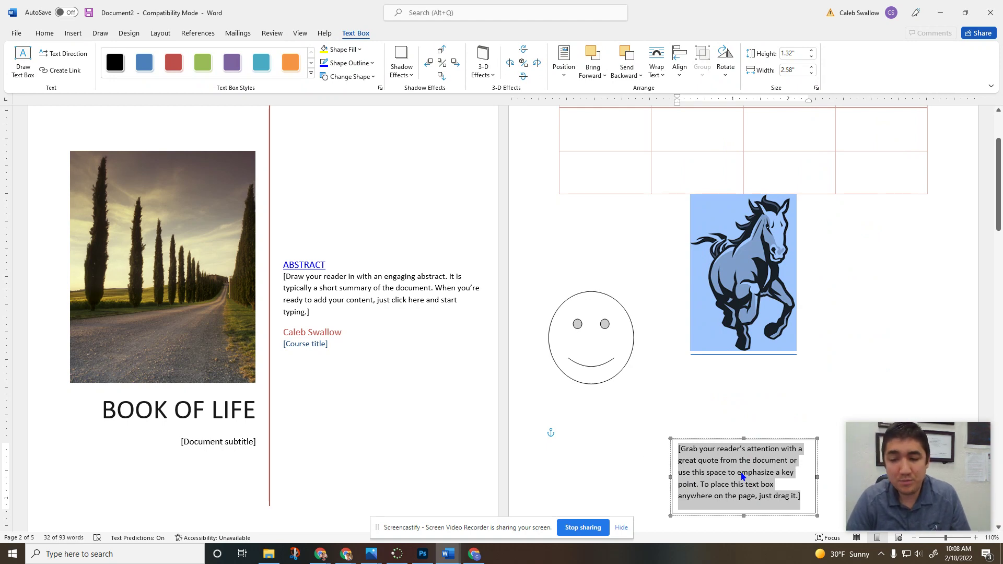
text(MORE TEXT!)
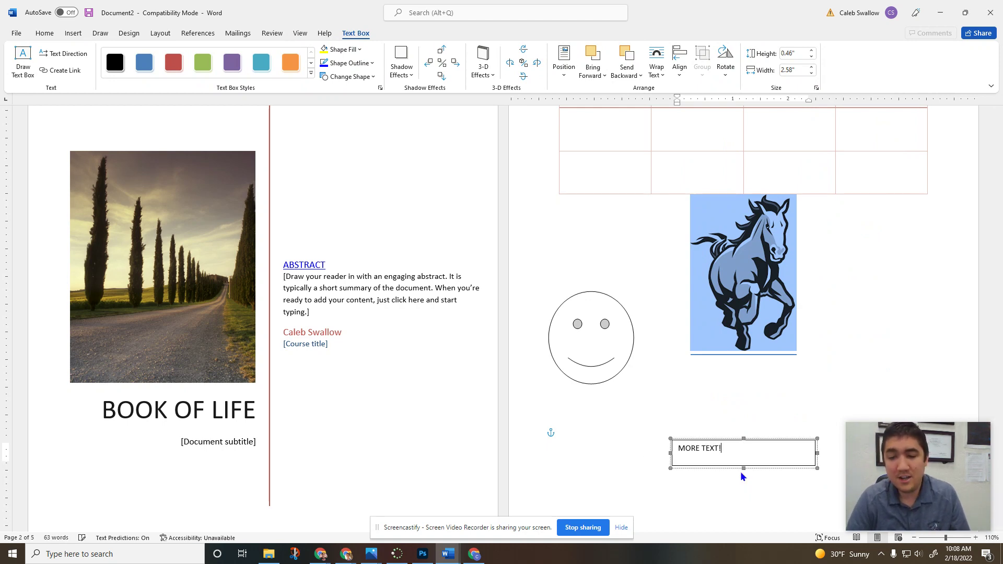
text(!!)
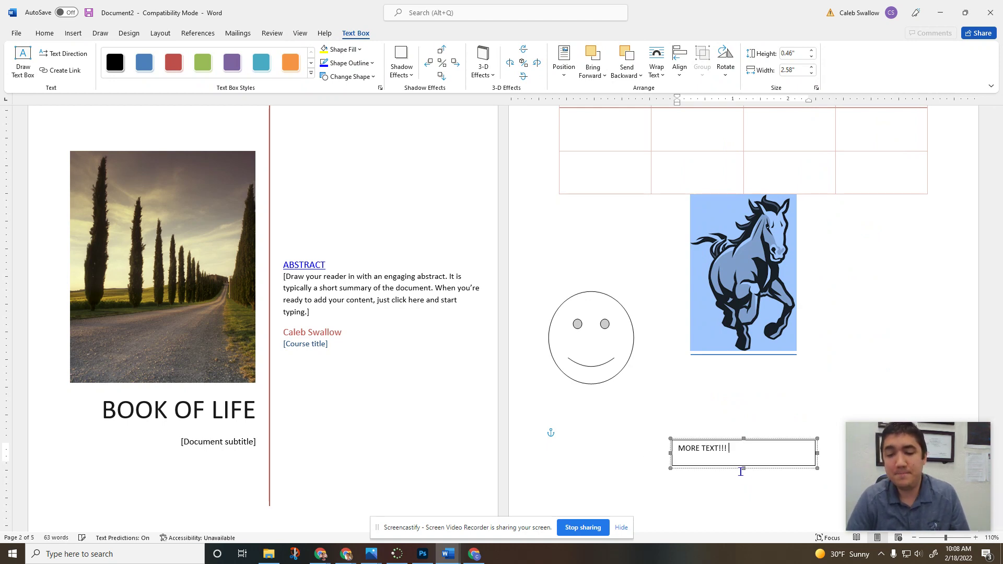
Add orange 3-D WordArt reading 'ART!!', moved beside the horse and enlarged.
click(73, 33)
click(749, 76)
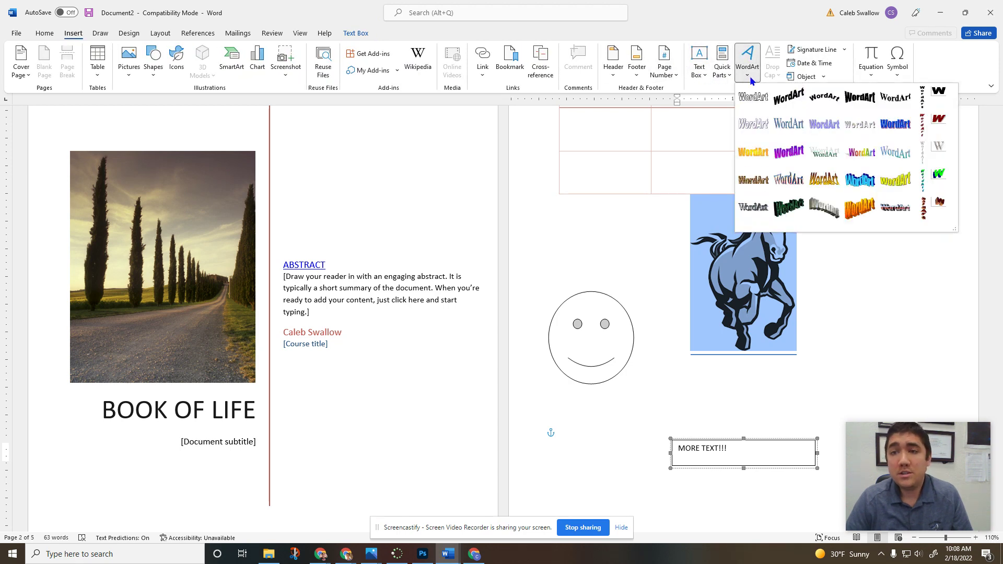
click(860, 206)
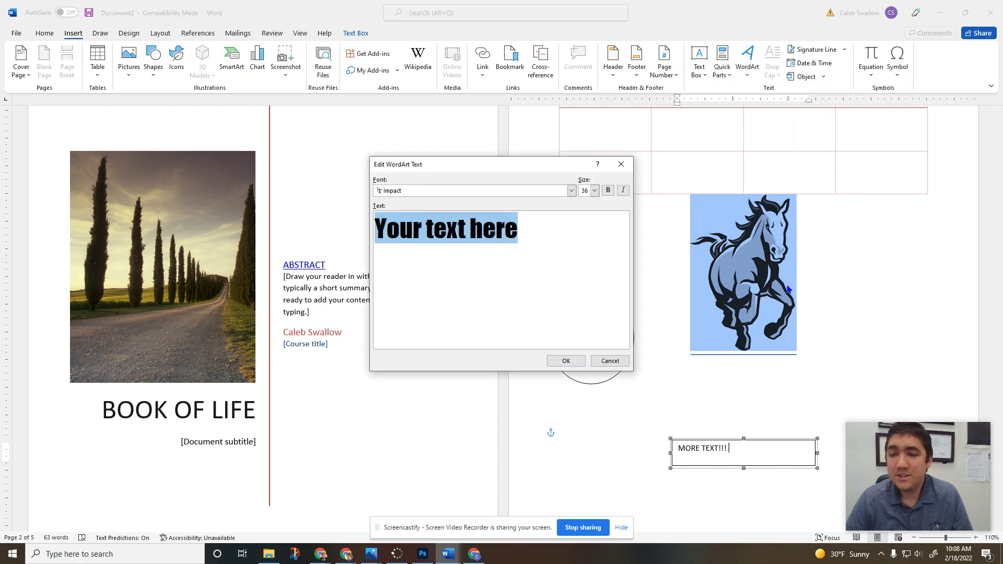
text(ART!!)
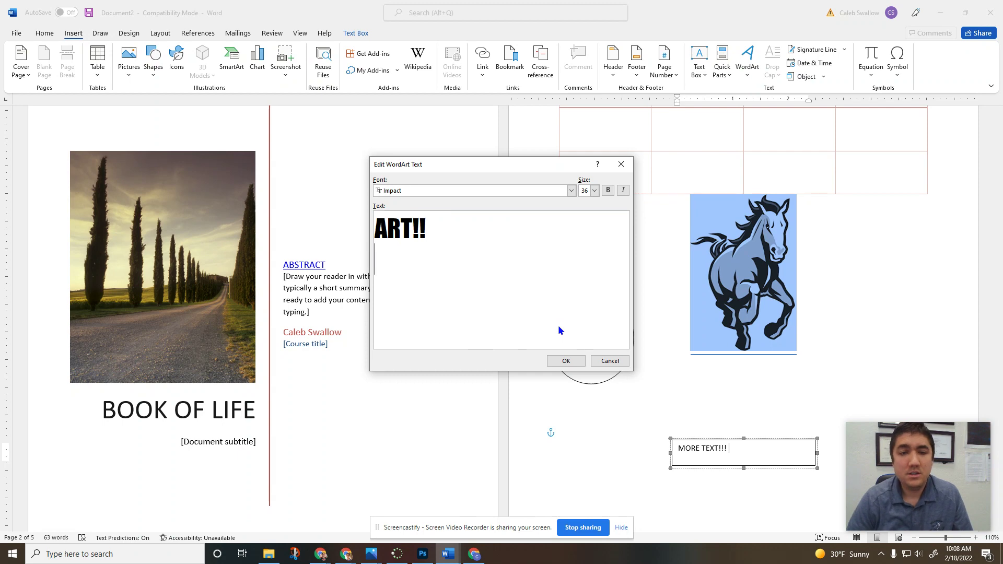
click(566, 360)
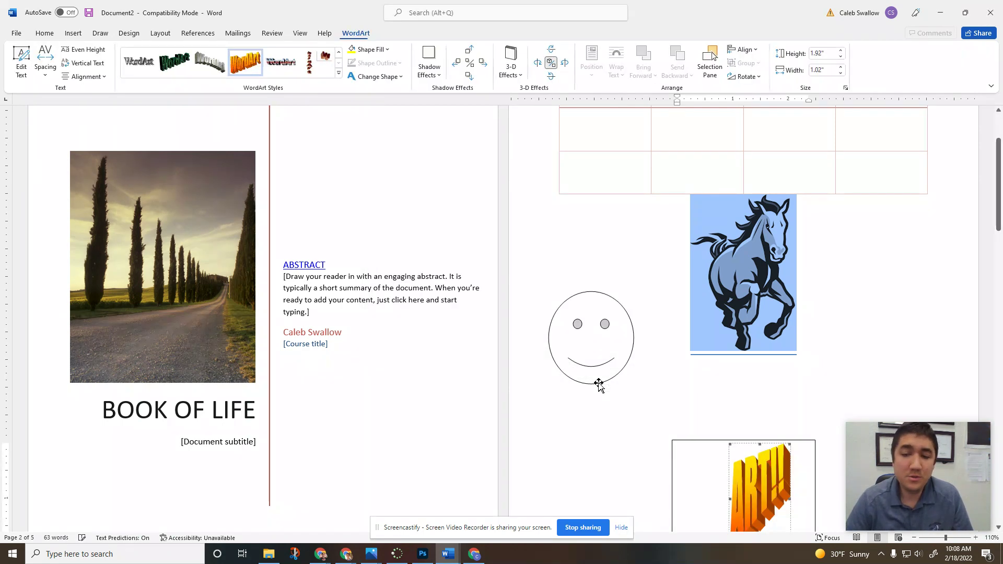
drag(754, 499, 684, 295)
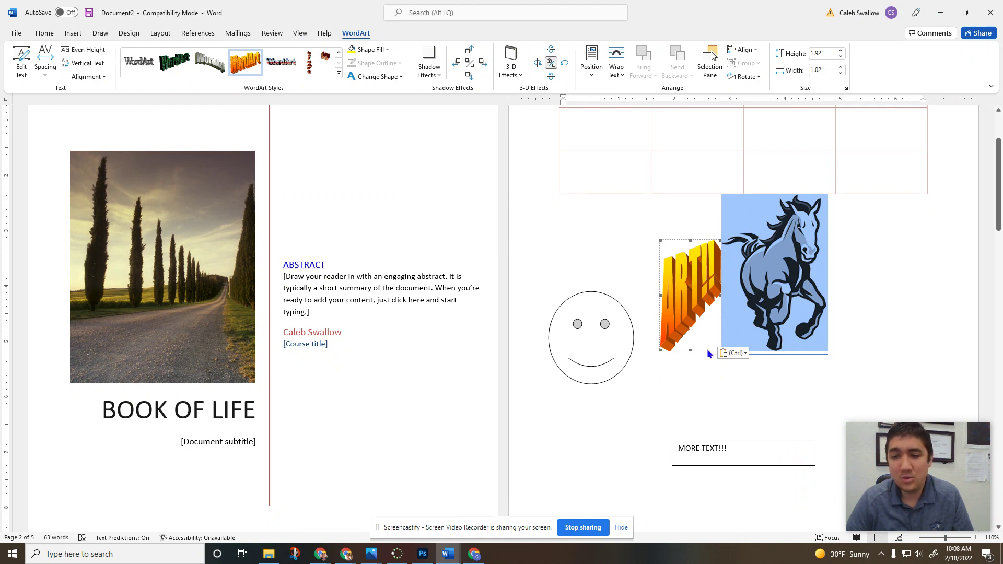
drag(661, 348, 609, 379)
Set the horse picture to wrap with text and move it down and right.
click(788, 268)
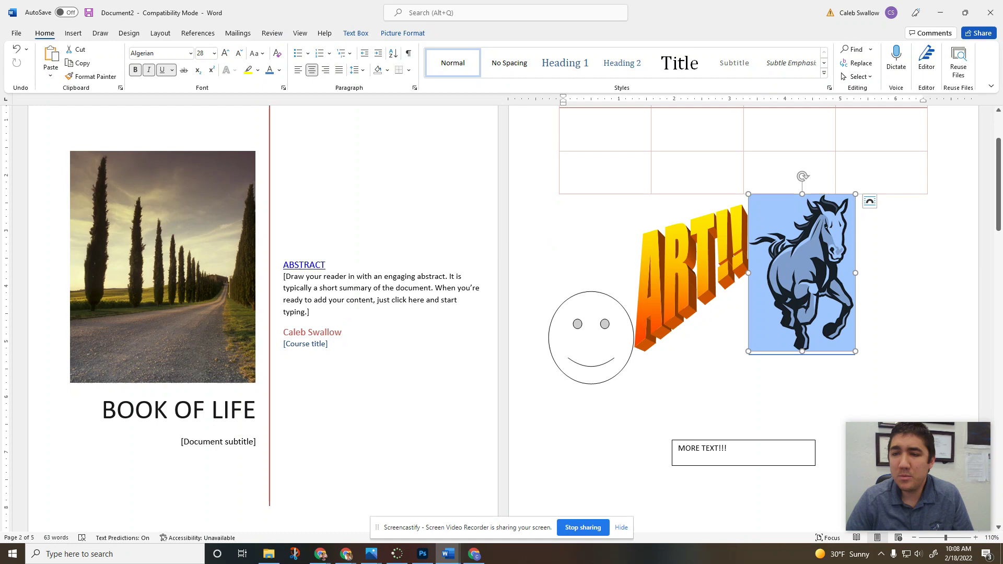
click(870, 202)
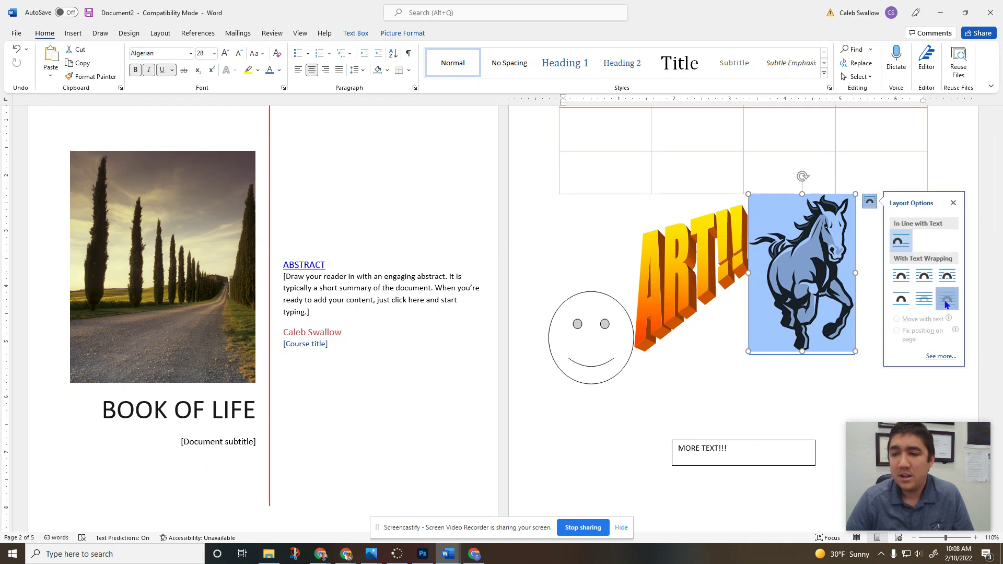
click(946, 295)
drag(842, 258, 924, 278)
click(83, 34)
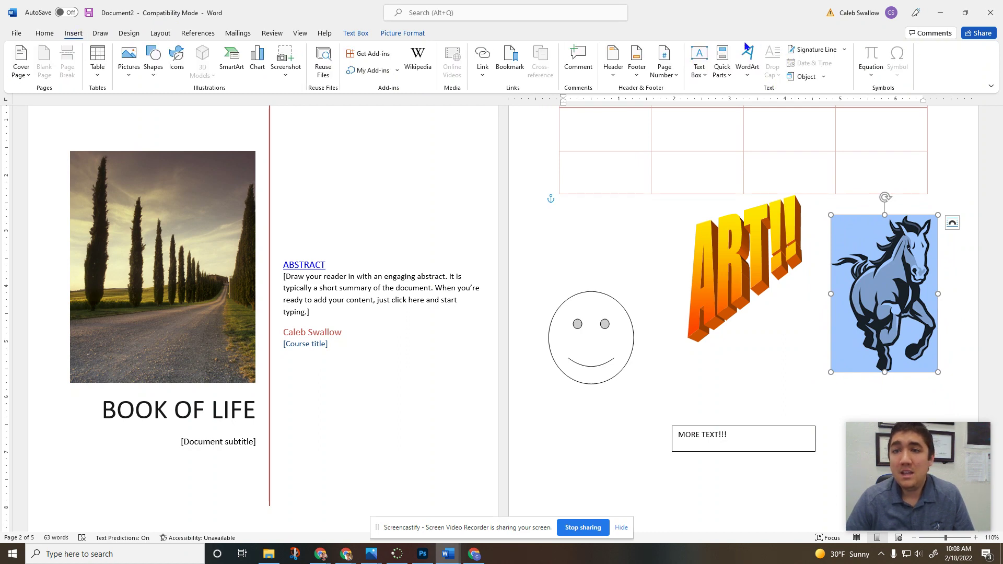
click(871, 75)
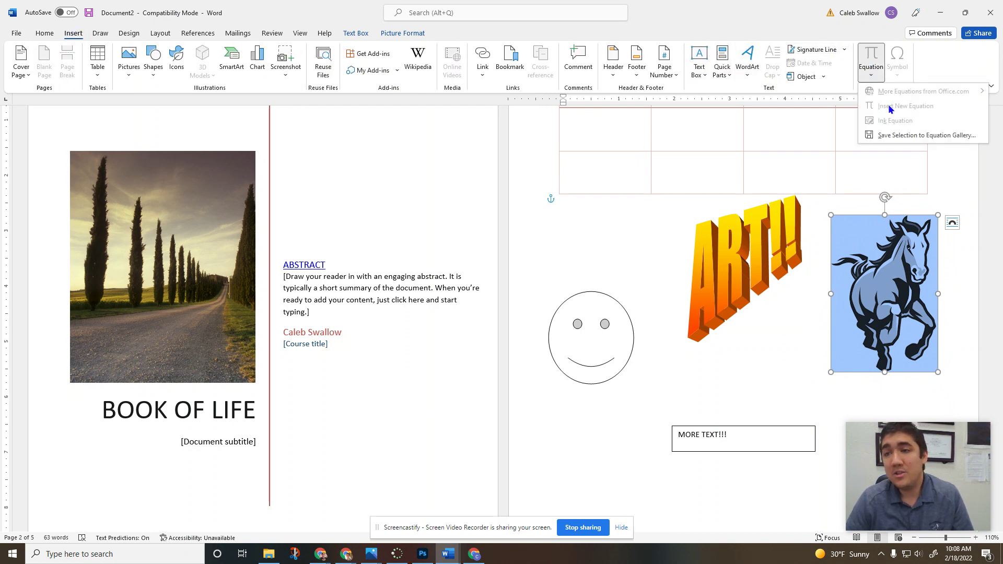
click(909, 63)
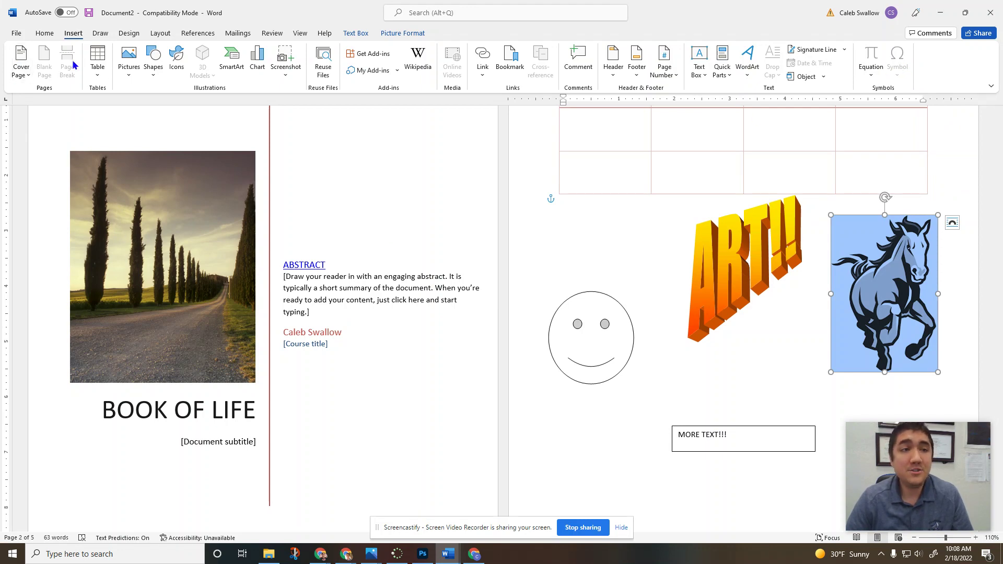